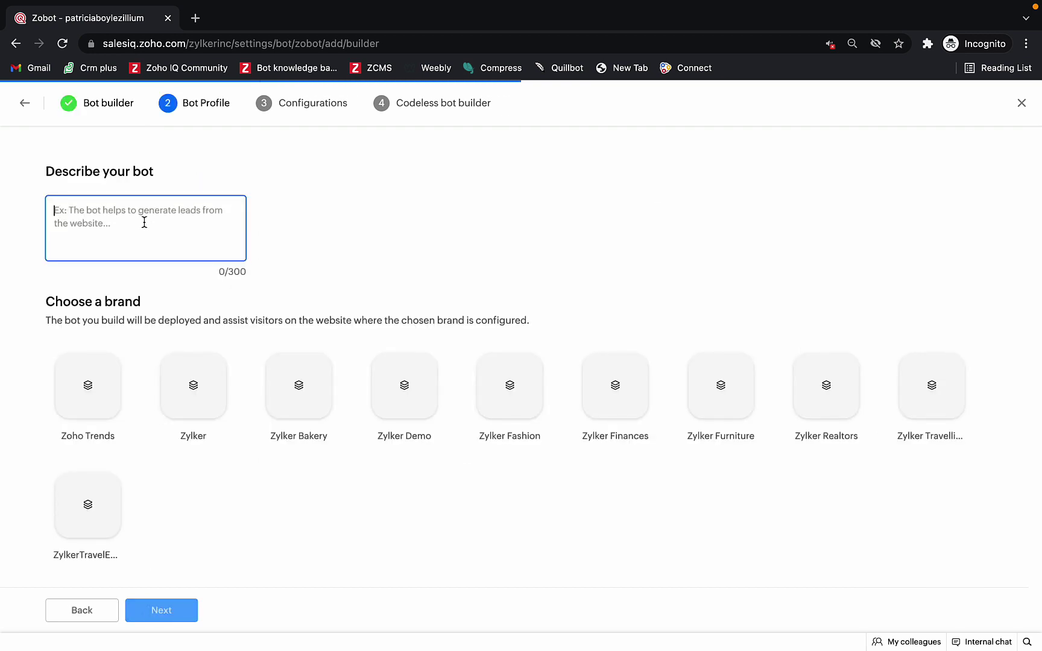
Step: Describe the bot as 'Your website assistance', assign it only to the Zoho Trends brand, and continue
{"action": "type", "text": "You"}
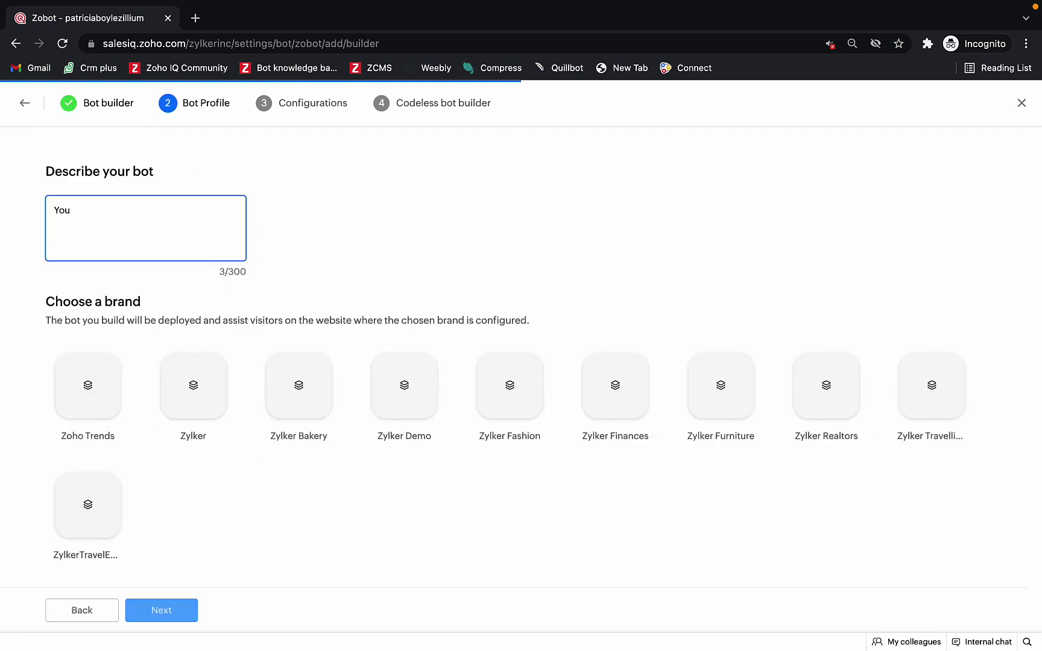
{"action": "type", "text": "r website assistanc"}
{"action": "left_click", "coordinate": [197, 449]}
{"action": "scroll", "coordinate": [199, 454], "scroll_direction": "down", "scroll_amount": 1}
{"action": "left_click", "coordinate": [174, 371]}
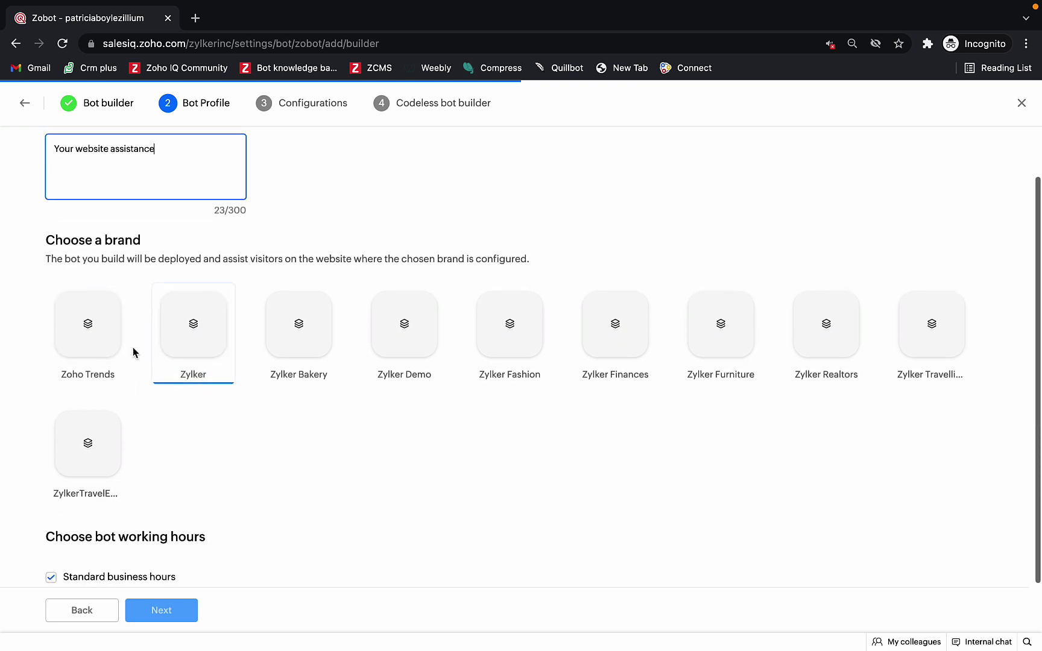
{"action": "left_click", "coordinate": [98, 344]}
{"action": "scroll", "coordinate": [181, 460], "scroll_direction": "down", "scroll_amount": 2}
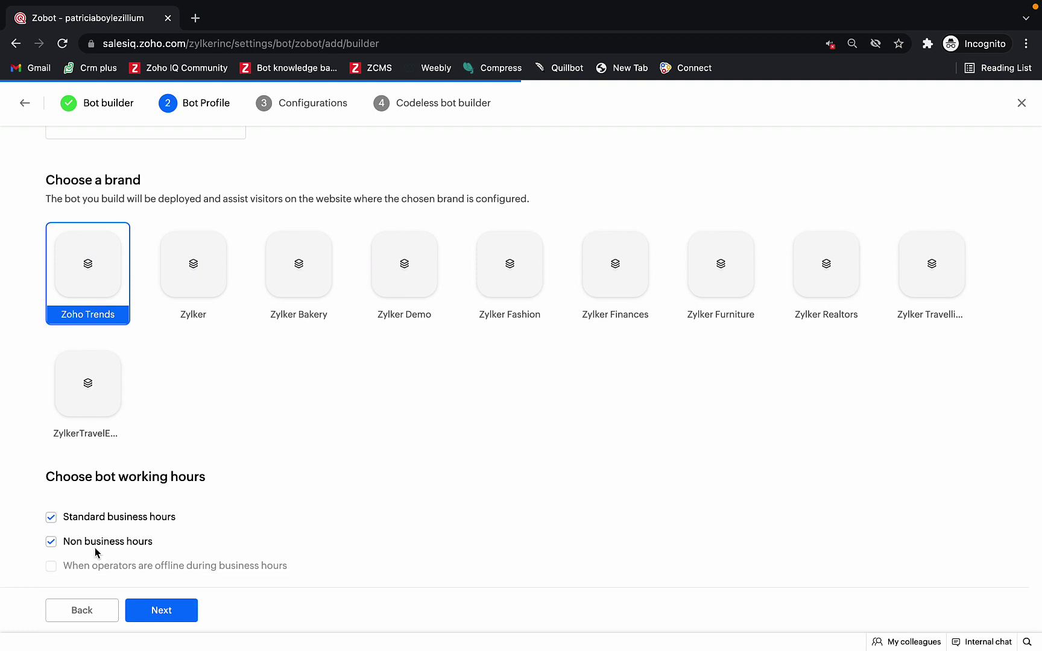
{"action": "left_click", "coordinate": [153, 613]}
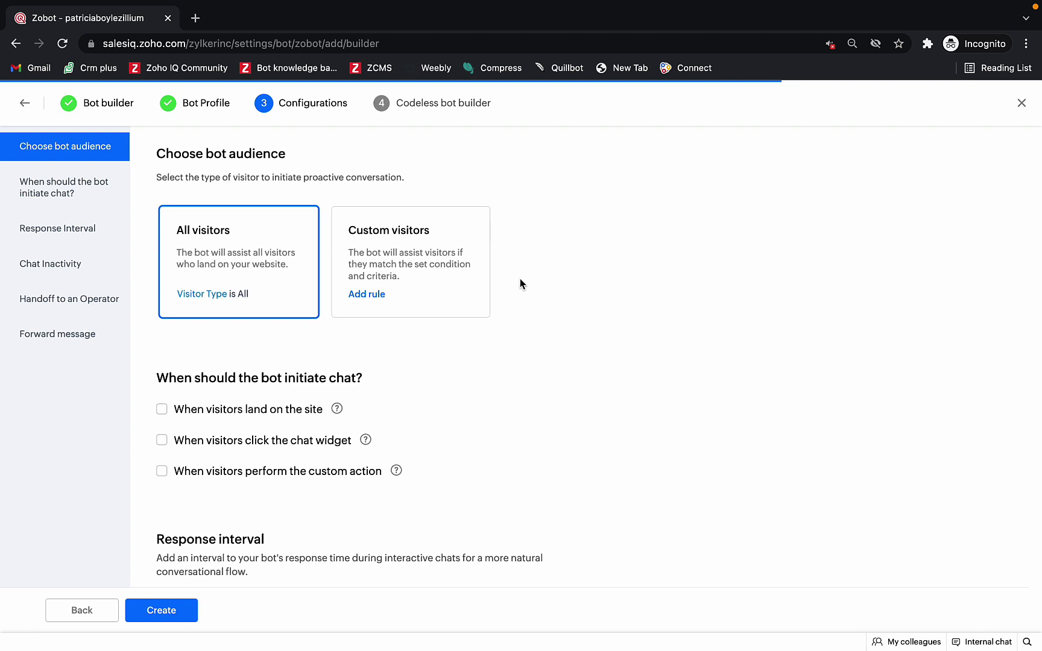
Step: Target Custom visitors with the single rule Current page title is 'Payment'
{"action": "left_click", "coordinate": [468, 263]}
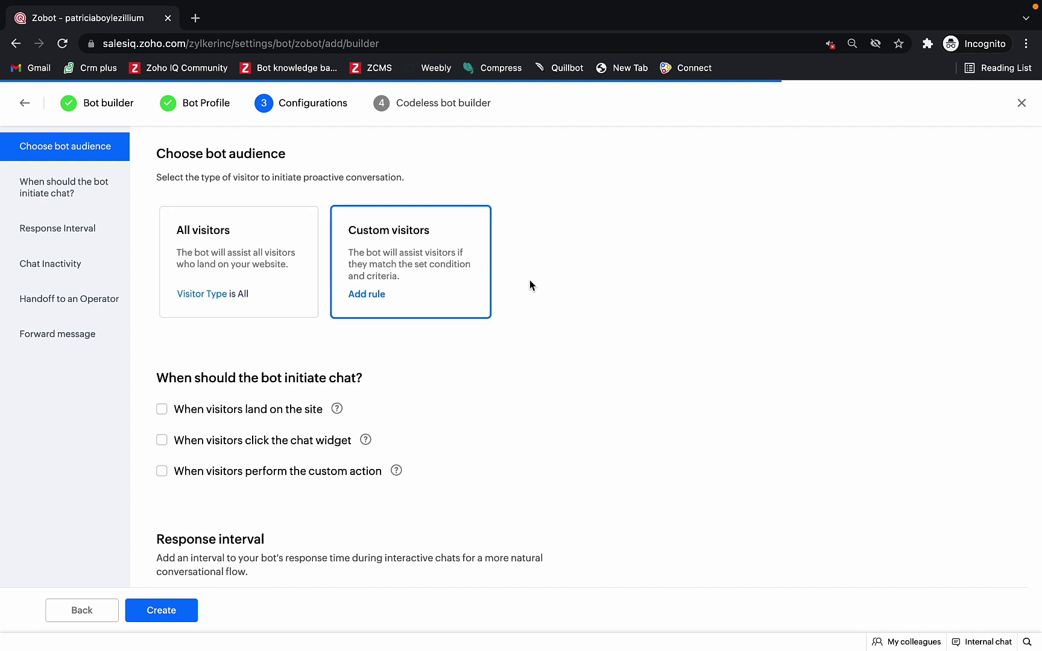
{"action": "left_click", "coordinate": [376, 294]}
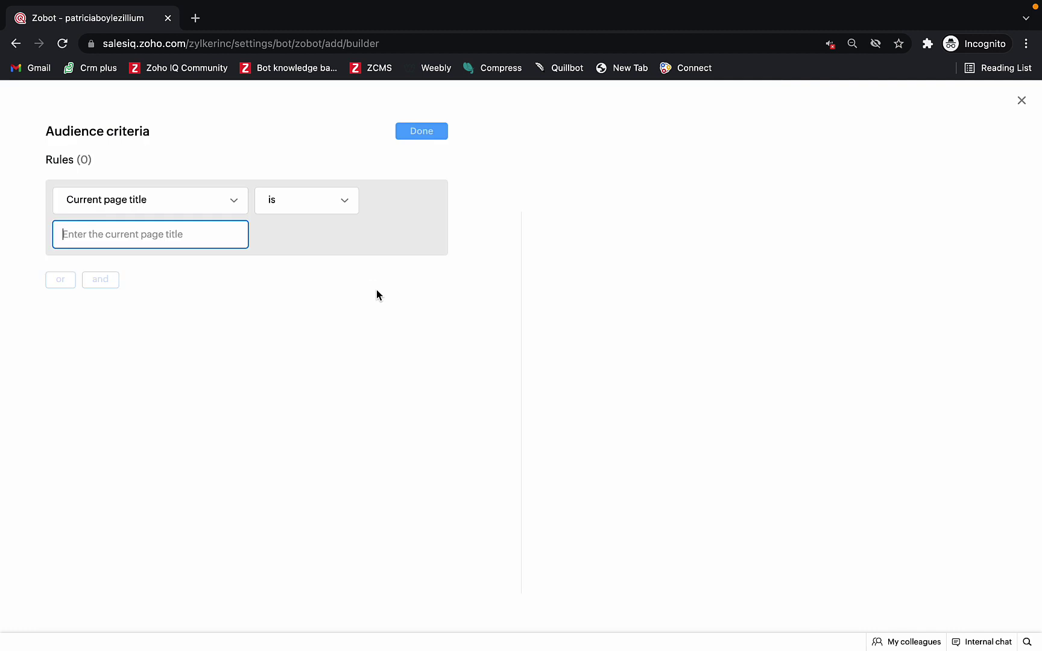
{"action": "left_click", "coordinate": [235, 201]}
{"action": "left_click", "coordinate": [226, 261]}
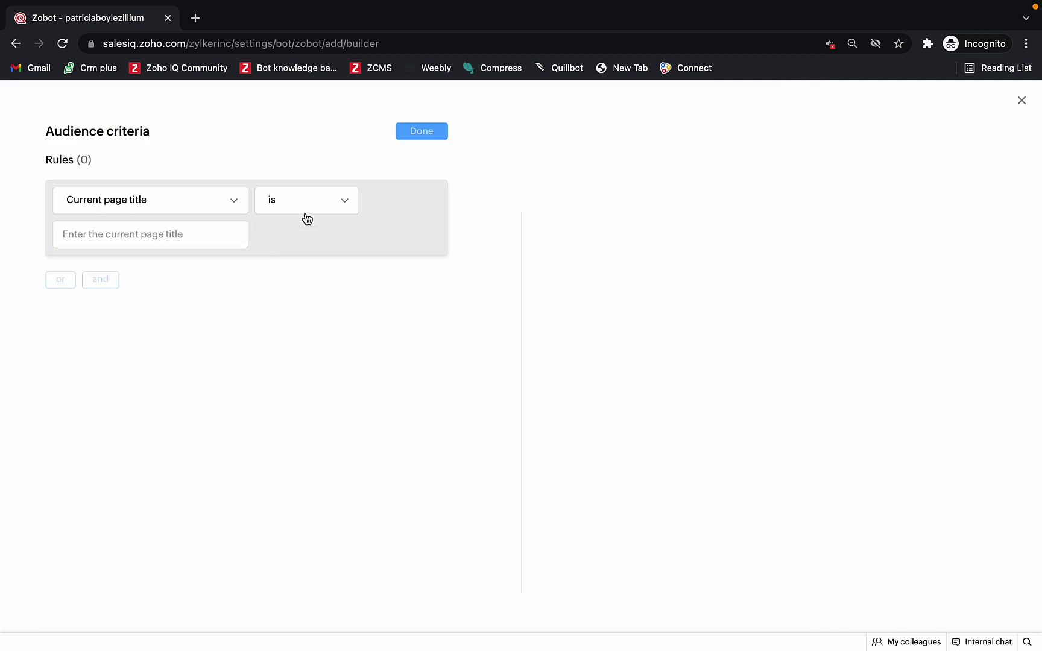
{"action": "left_click", "coordinate": [191, 232]}
{"action": "type", "text": "Payment"}
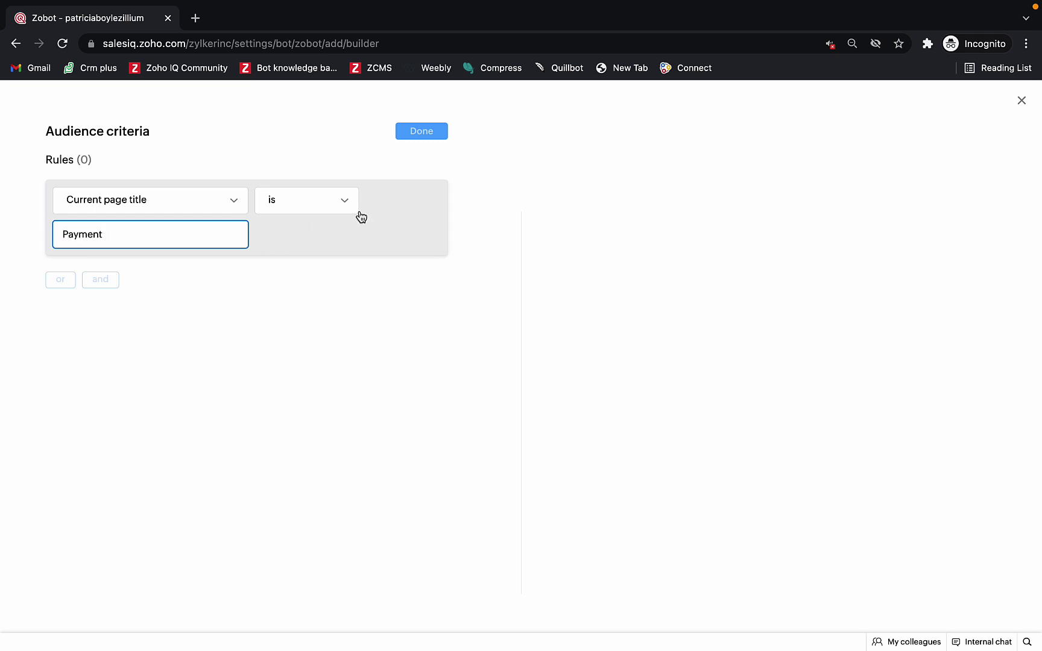
{"action": "left_click", "coordinate": [375, 294]}
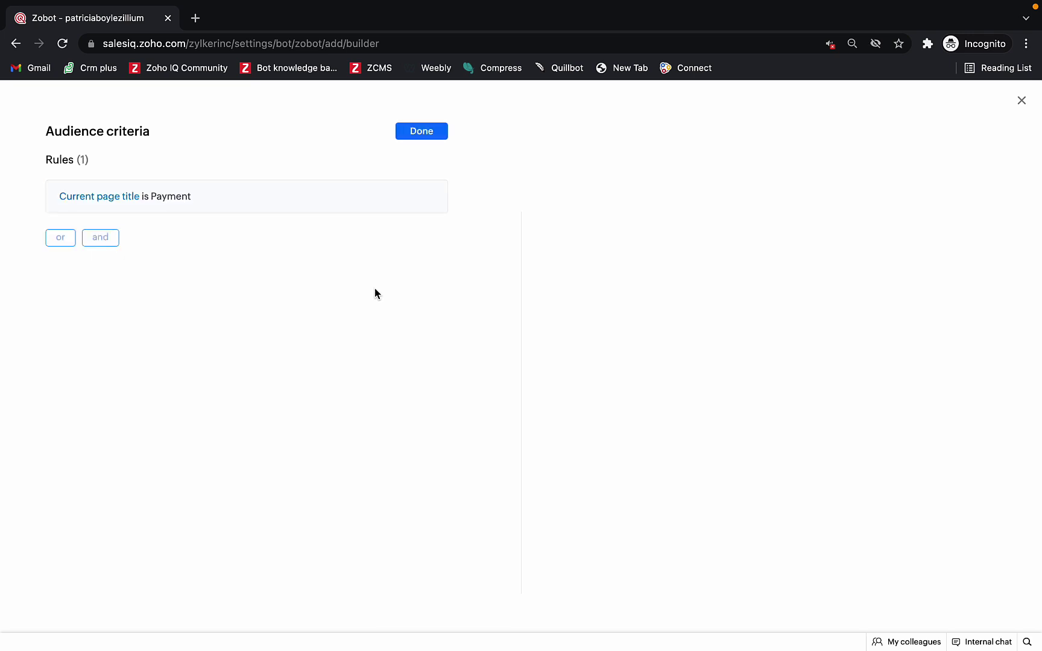
{"action": "left_click", "coordinate": [410, 141]}
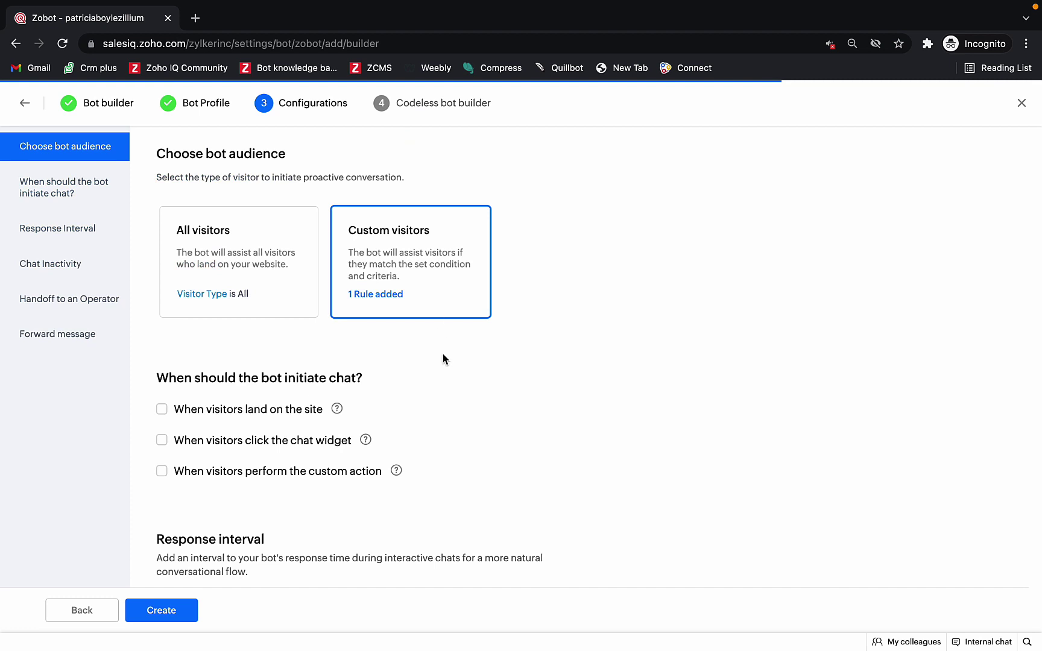
{"action": "scroll", "coordinate": [443, 354], "scroll_direction": "down", "scroll_amount": 2}
Step: Start chats 1 second after visitors land or when they click the widget, with a 2-second response interval
{"action": "left_click", "coordinate": [162, 355]}
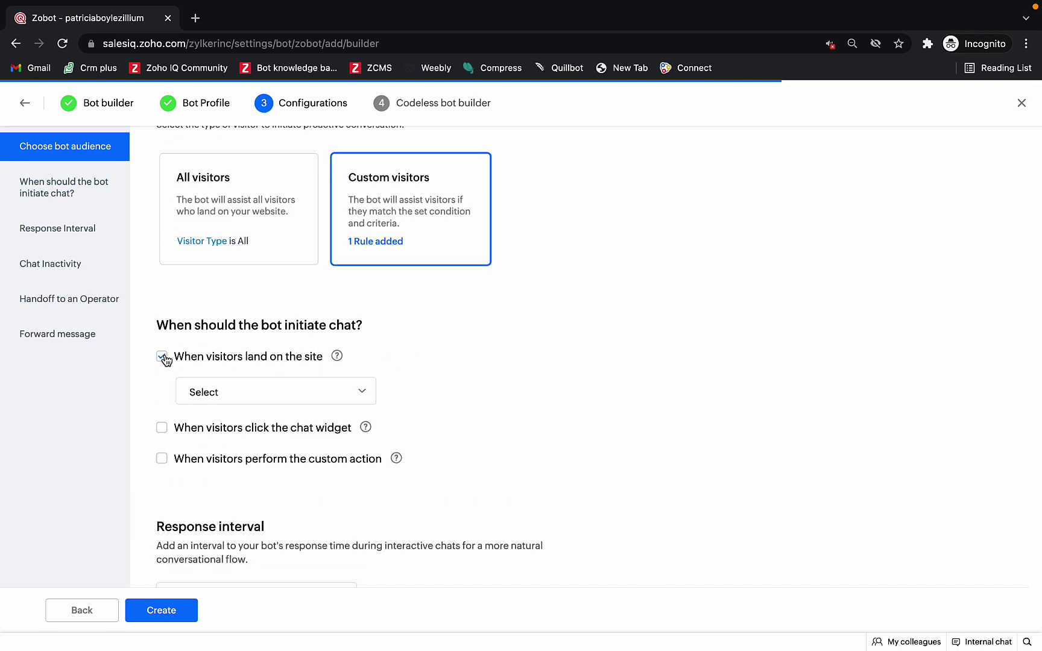
{"action": "left_click", "coordinate": [238, 387]}
{"action": "left_click", "coordinate": [246, 428]}
{"action": "left_click", "coordinate": [164, 430]}
{"action": "scroll", "coordinate": [505, 482], "scroll_direction": "down", "scroll_amount": 3}
{"action": "scroll", "coordinate": [505, 482], "scroll_direction": "down", "scroll_amount": 3}
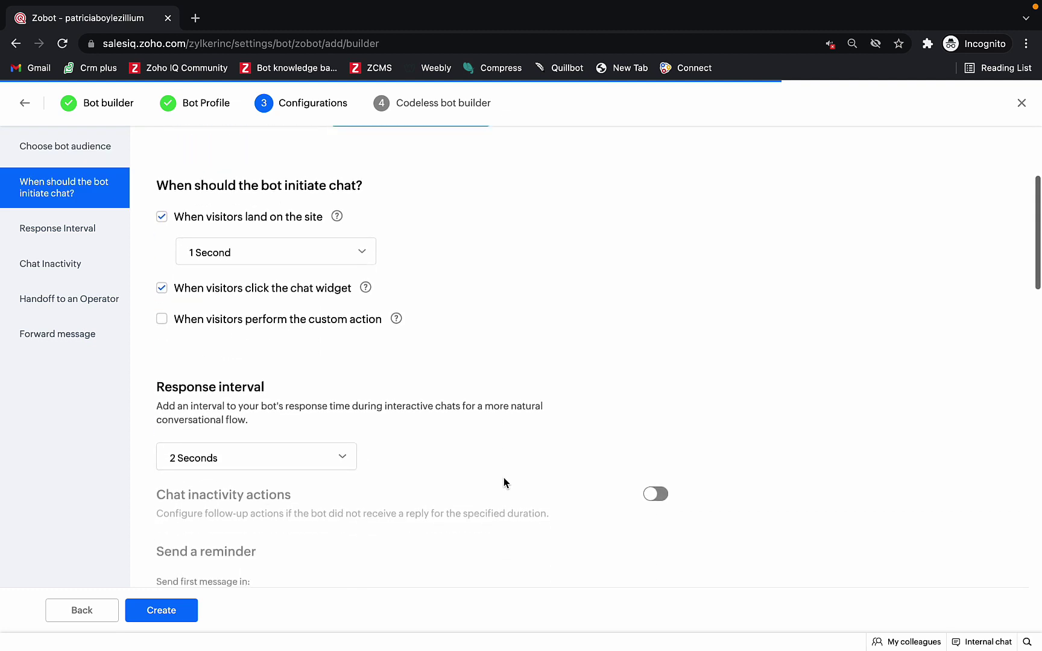
{"action": "left_click", "coordinate": [341, 431]}
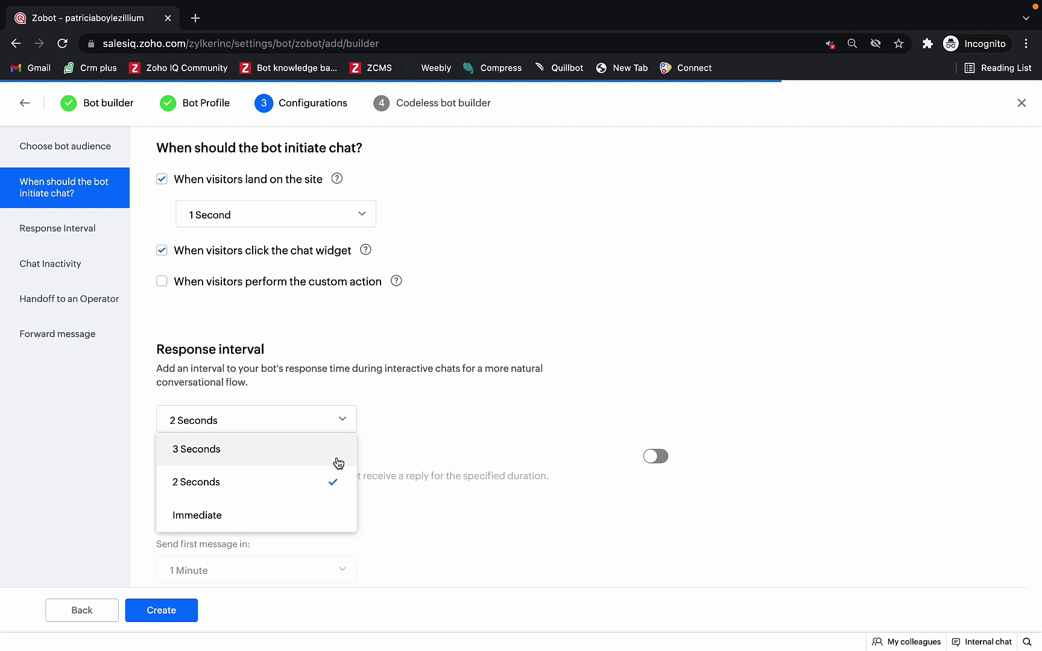
{"action": "left_click", "coordinate": [333, 483]}
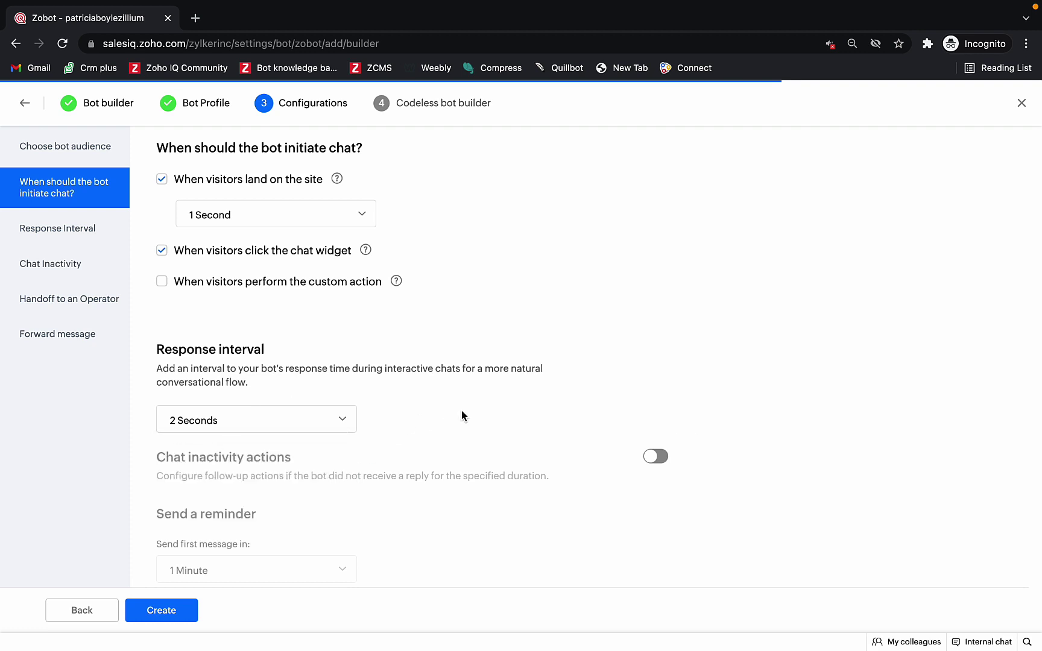
{"action": "scroll", "coordinate": [461, 414], "scroll_direction": "down", "scroll_amount": 1}
{"action": "scroll", "coordinate": [462, 415], "scroll_direction": "down", "scroll_amount": 3}
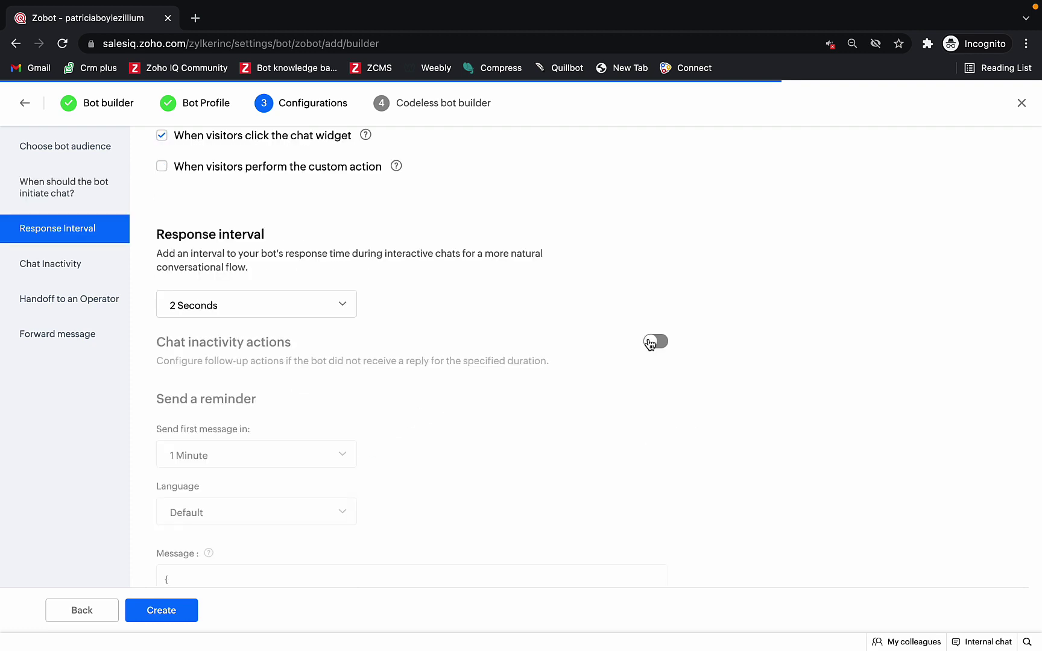
Step: Turn on chat inactivity actions and keep hand-off to operators enabled
{"action": "left_click", "coordinate": [650, 343]}
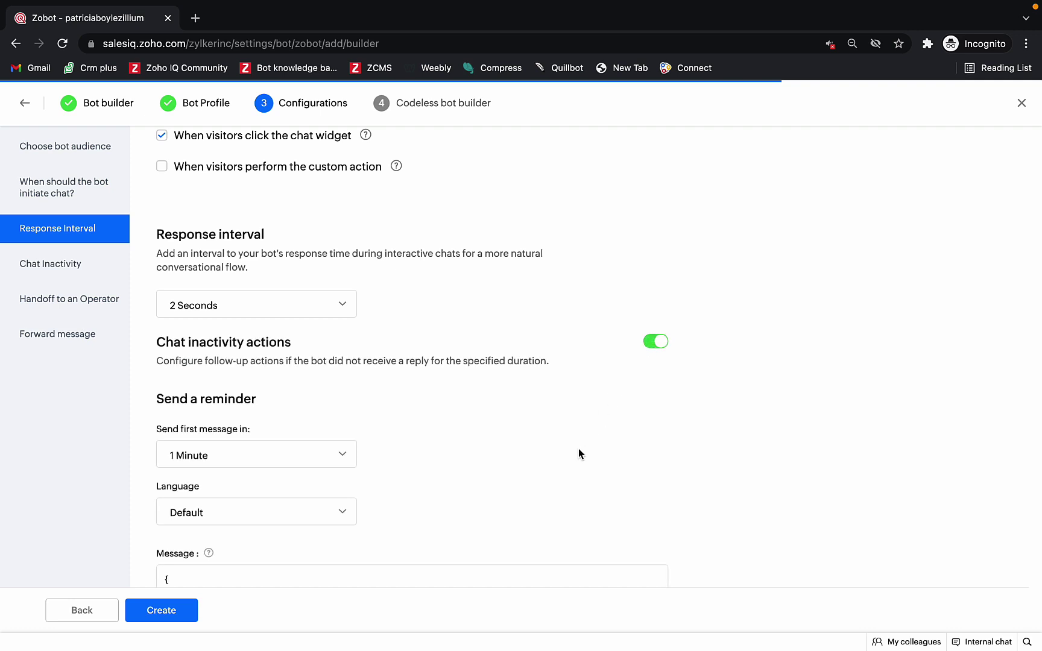
{"action": "scroll", "coordinate": [578, 449], "scroll_direction": "down", "scroll_amount": 1}
{"action": "scroll", "coordinate": [578, 453], "scroll_direction": "down", "scroll_amount": 1}
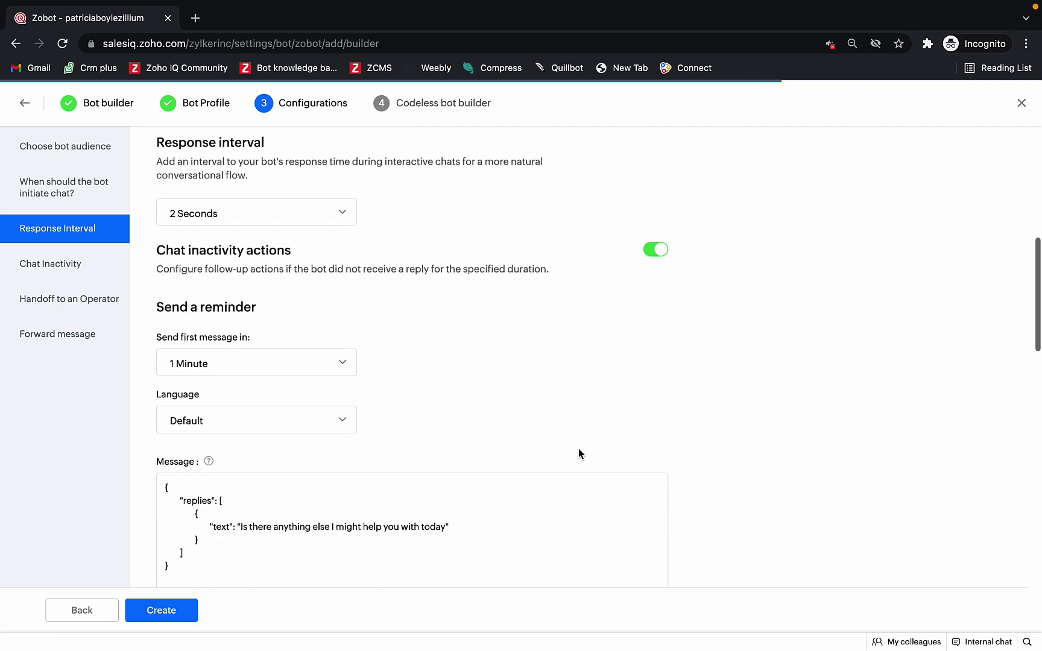
{"action": "scroll", "coordinate": [578, 453], "scroll_direction": "down", "scroll_amount": 2}
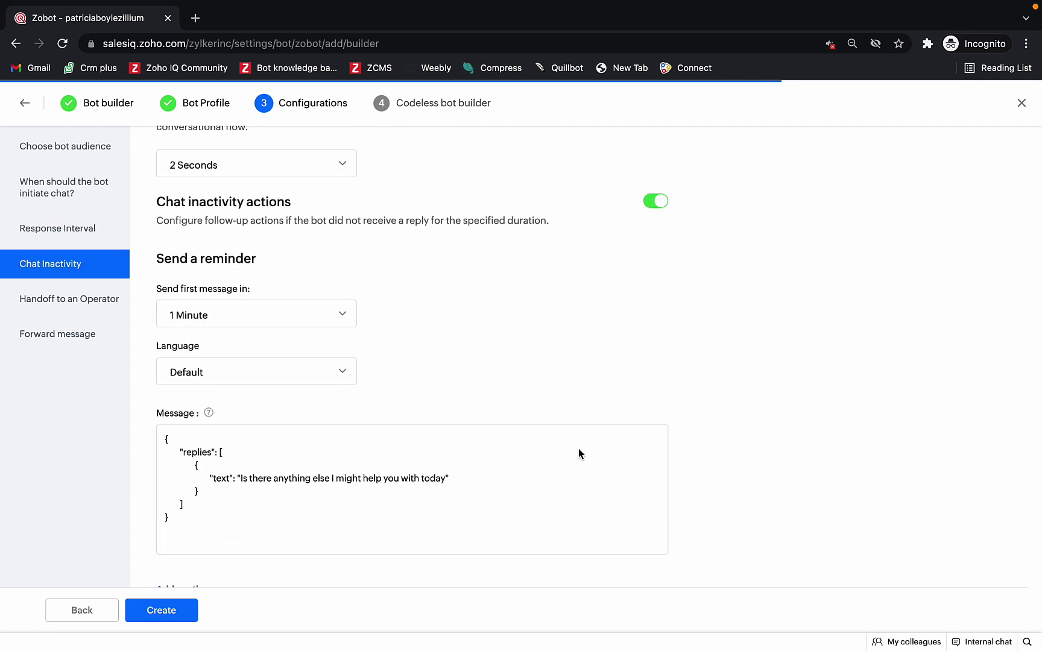
{"action": "scroll", "coordinate": [579, 449], "scroll_direction": "down", "scroll_amount": 1}
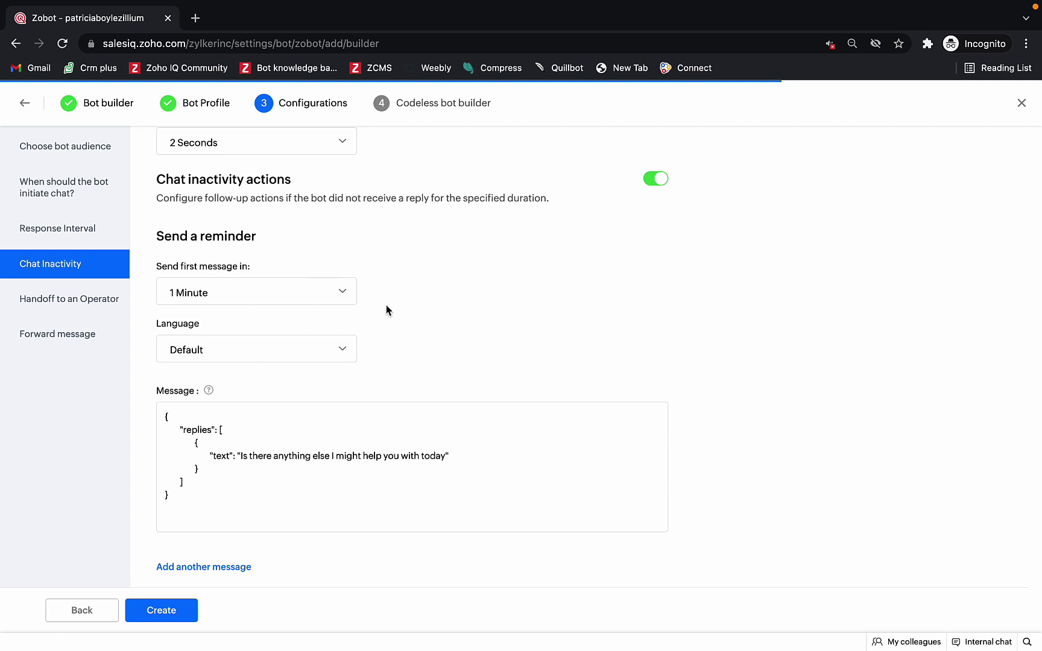
{"action": "scroll", "coordinate": [414, 461], "scroll_direction": "down", "scroll_amount": 3}
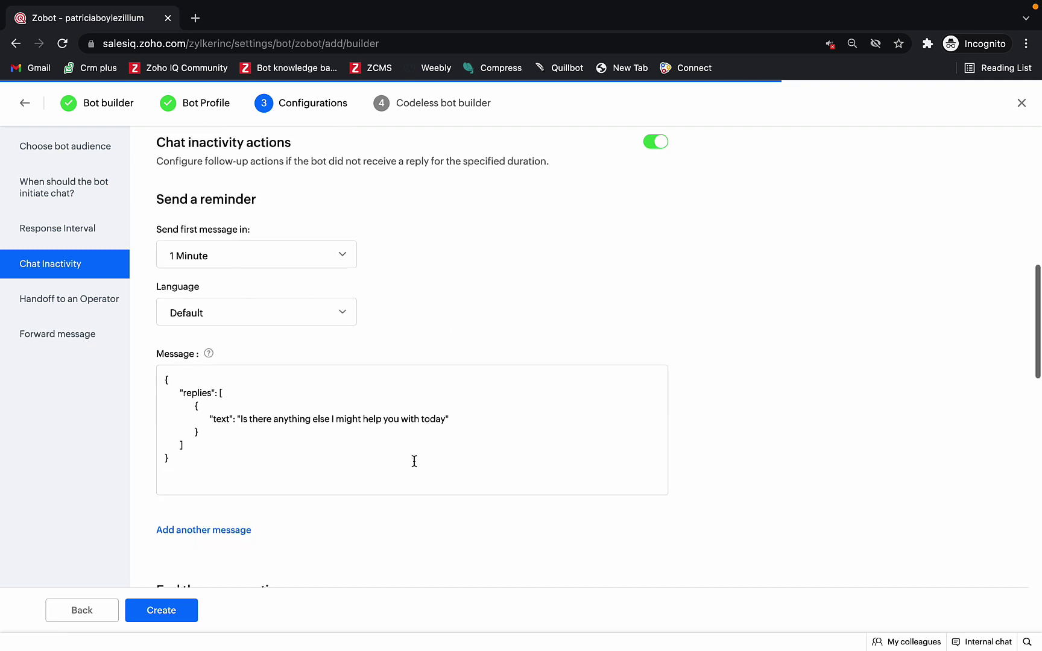
{"action": "scroll", "coordinate": [413, 460], "scroll_direction": "down", "scroll_amount": 5}
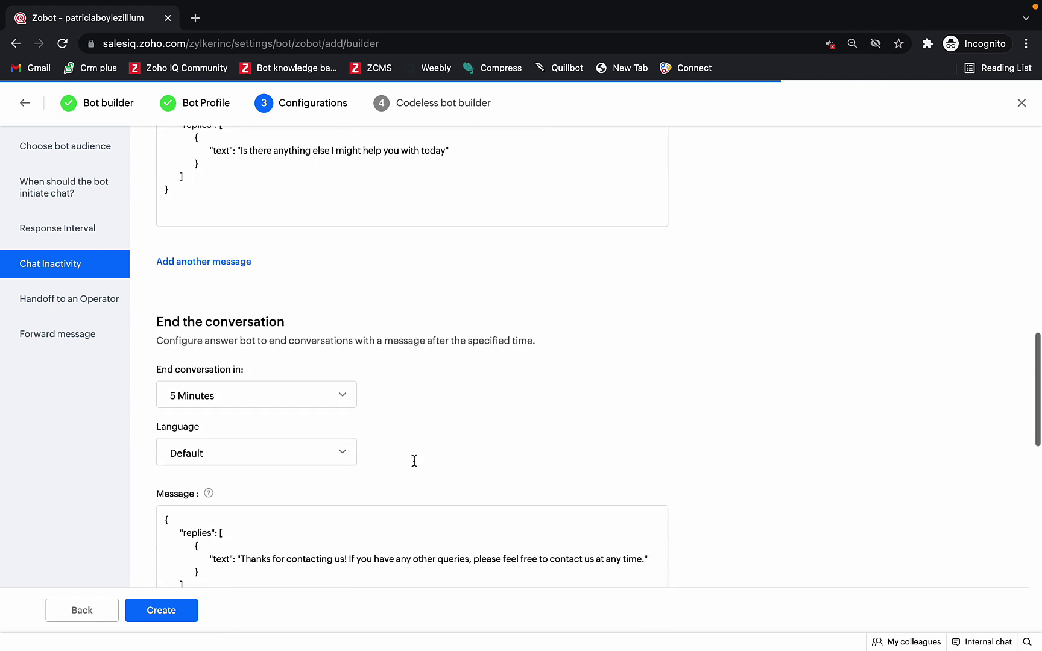
{"action": "scroll", "coordinate": [414, 461], "scroll_direction": "down", "scroll_amount": 2}
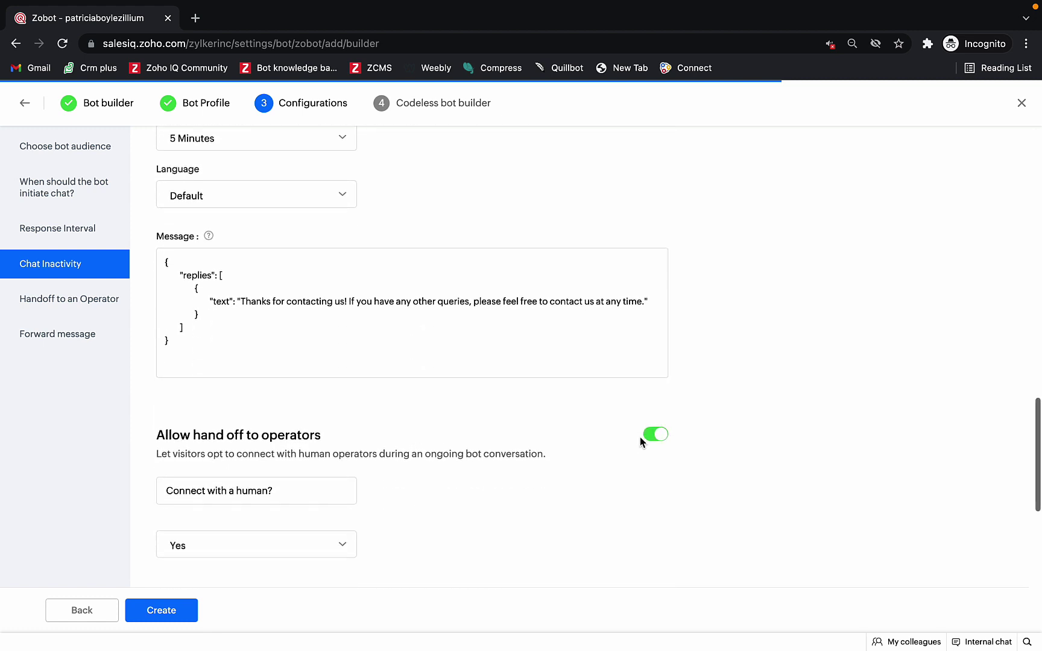
{"action": "left_click", "coordinate": [657, 435]}
{"action": "left_click", "coordinate": [658, 435]}
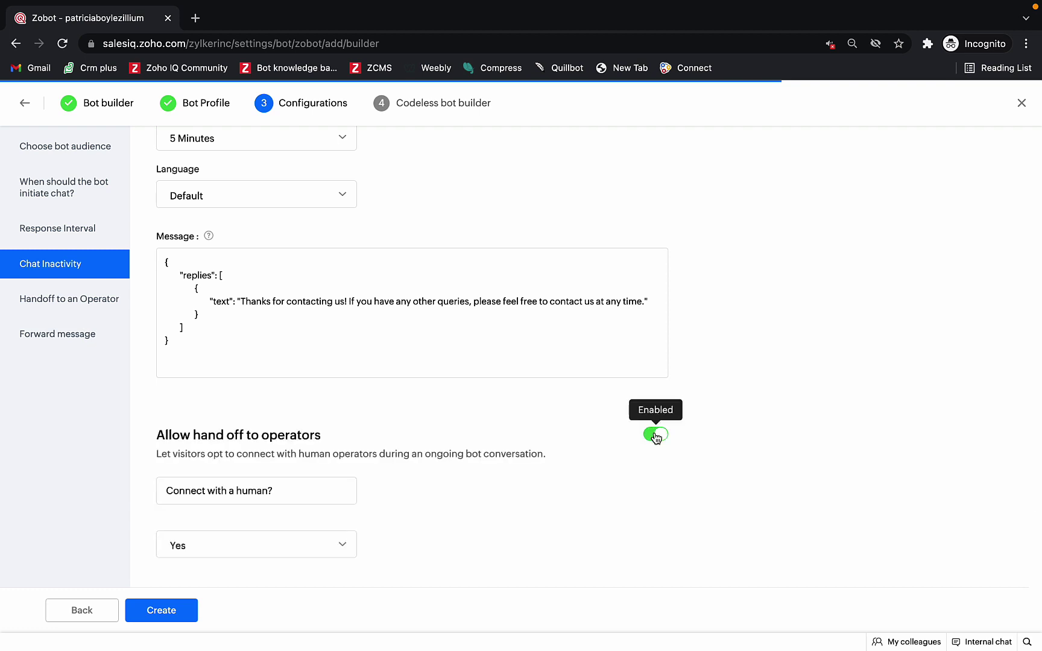
{"action": "scroll", "coordinate": [625, 518], "scroll_direction": "down", "scroll_amount": 2}
{"action": "scroll", "coordinate": [627, 519], "scroll_direction": "down", "scroll_amount": 2}
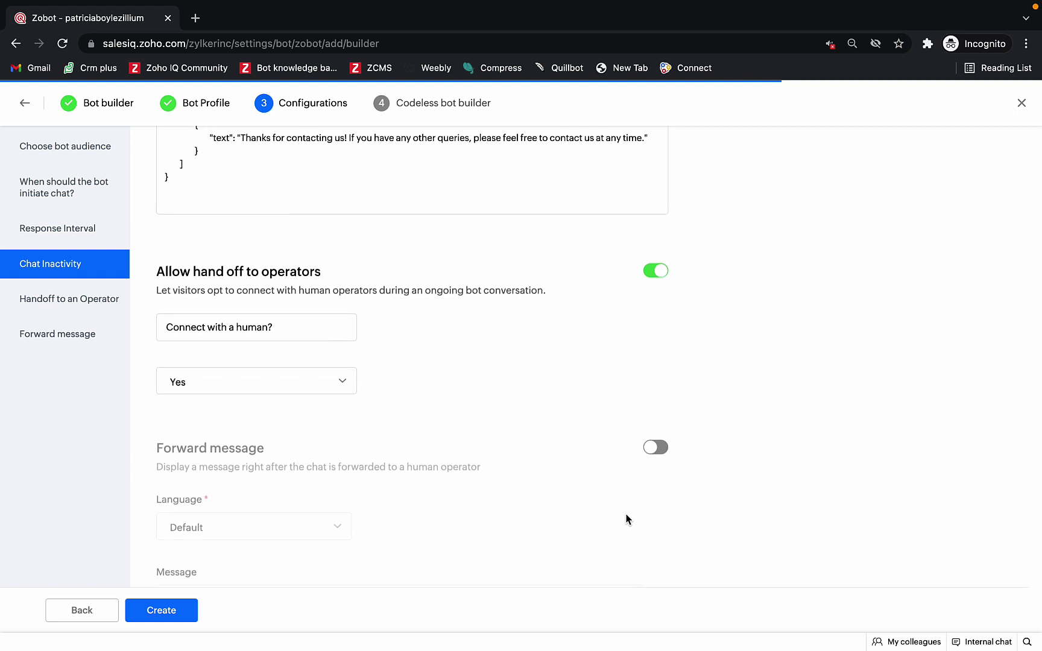
Step: Enable the forward message 'Please wait...' and create the bot
{"action": "left_click", "coordinate": [655, 447]}
{"action": "scroll", "coordinate": [621, 519], "scroll_direction": "down", "scroll_amount": 2}
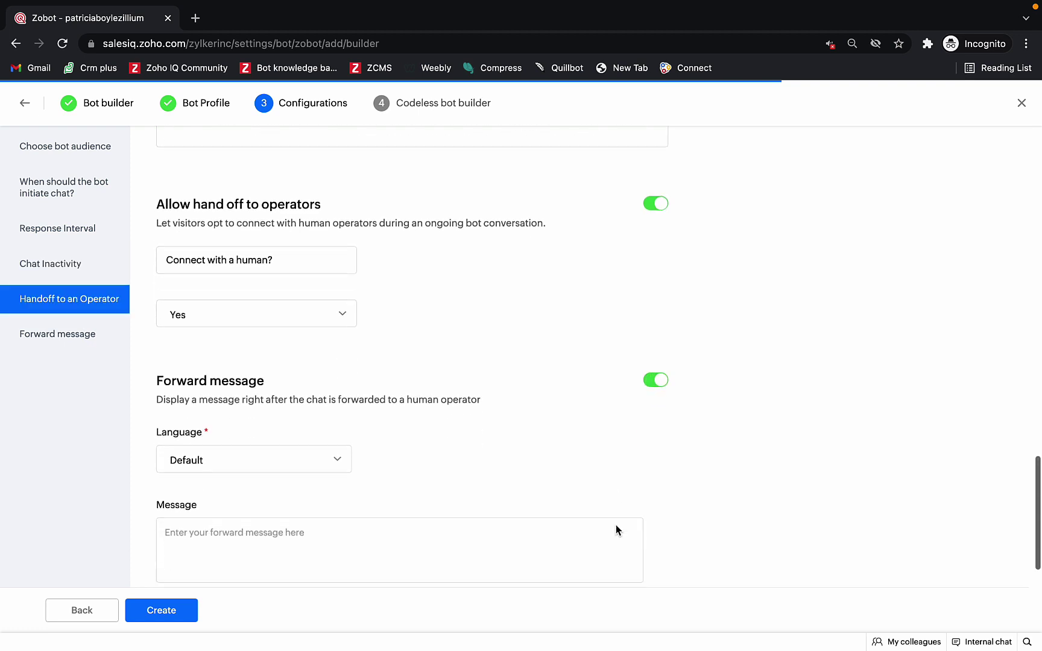
{"action": "left_click", "coordinate": [479, 538]}
{"action": "type", "text": "Please wait..."}
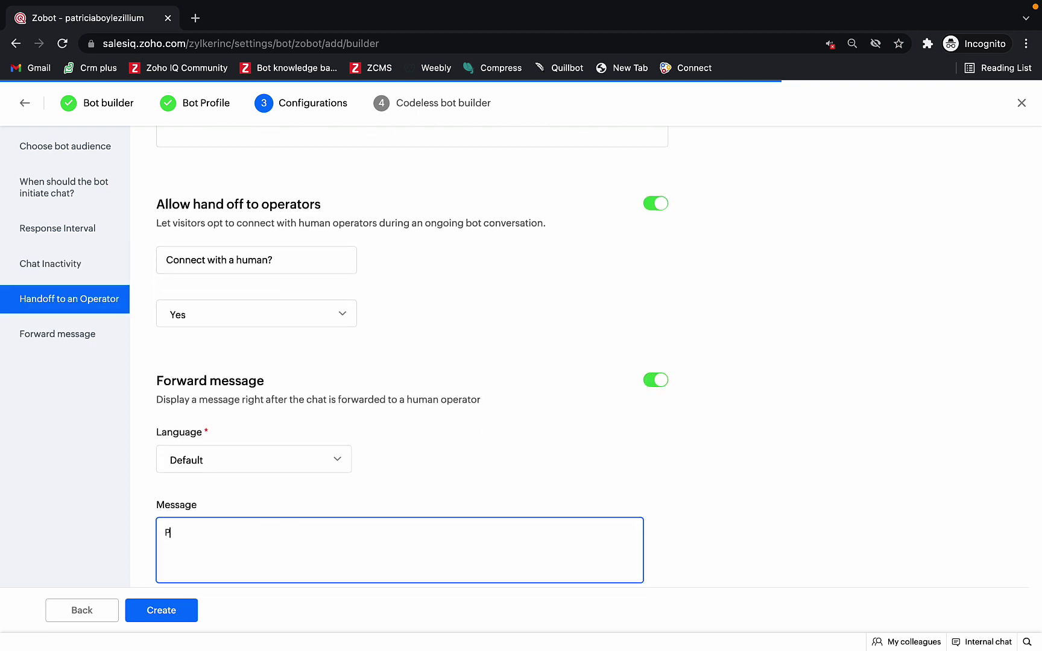
{"action": "left_click", "coordinate": [162, 610]}
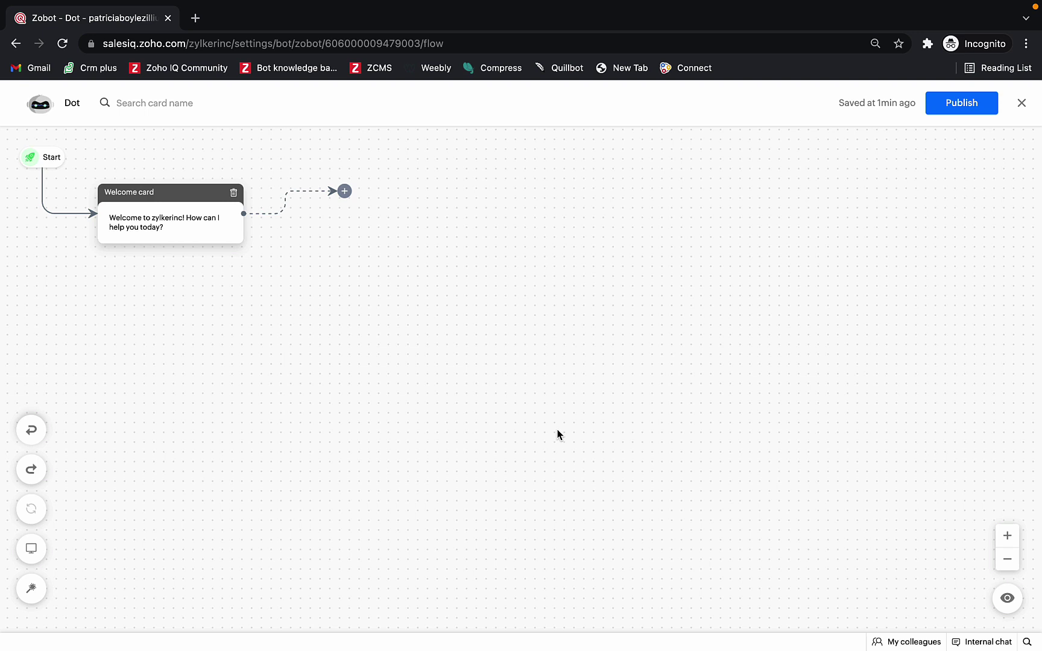
Step: Insert a Name block after the Welcome card and save it as Name Card 2
{"action": "left_click", "coordinate": [344, 192]}
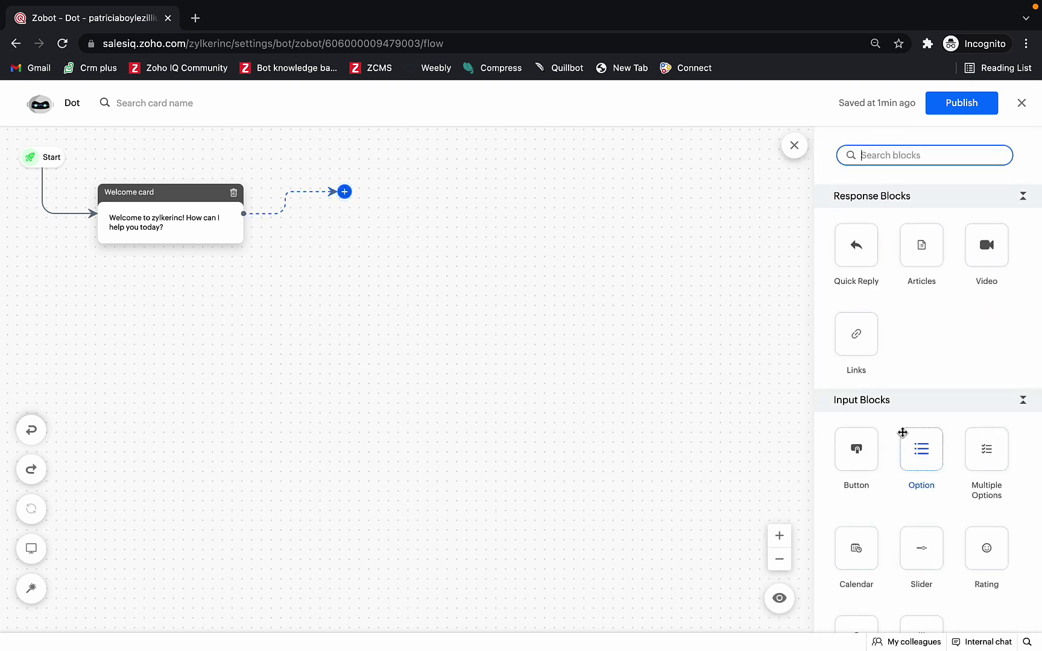
{"action": "scroll", "coordinate": [902, 432], "scroll_direction": "down", "scroll_amount": 10}
{"action": "scroll", "coordinate": [902, 432], "scroll_direction": "down", "scroll_amount": 2}
{"action": "left_click_drag", "start_coordinate": [856, 484], "coordinate": [361, 190]}
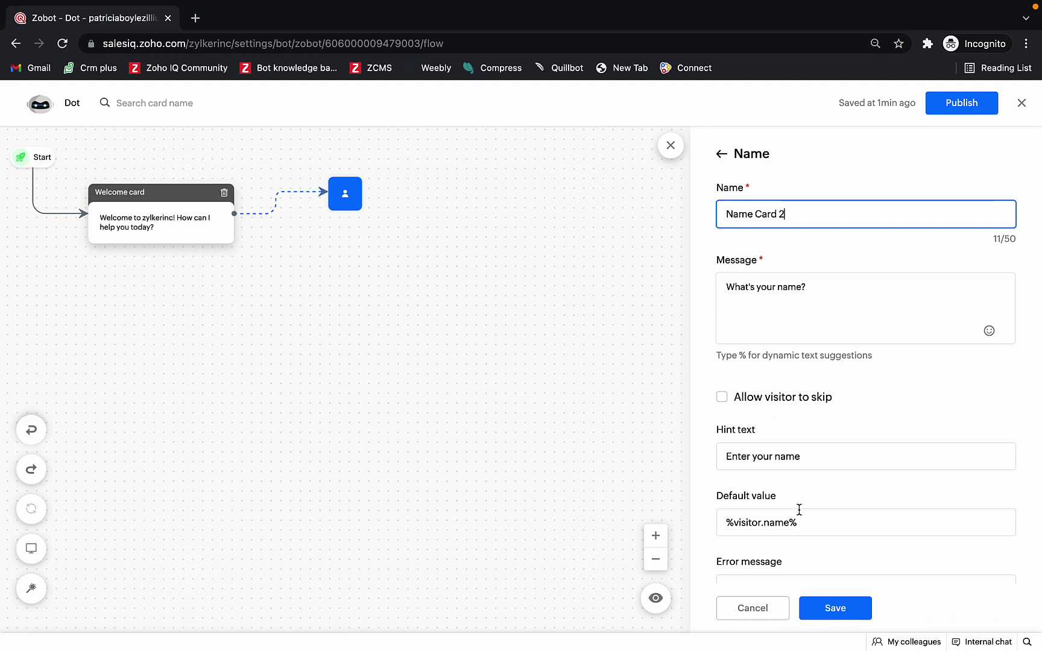
{"action": "scroll", "coordinate": [799, 509], "scroll_direction": "down", "scroll_amount": 3}
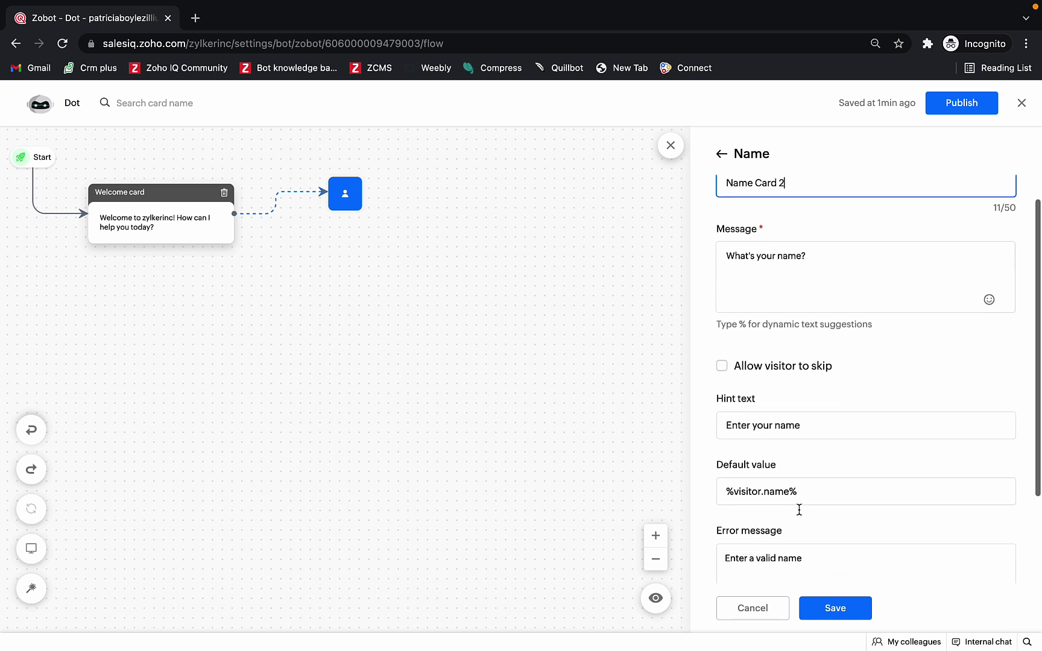
{"action": "left_click", "coordinate": [819, 608]}
{"action": "scroll", "coordinate": [818, 606], "scroll_direction": "down", "scroll_amount": 5}
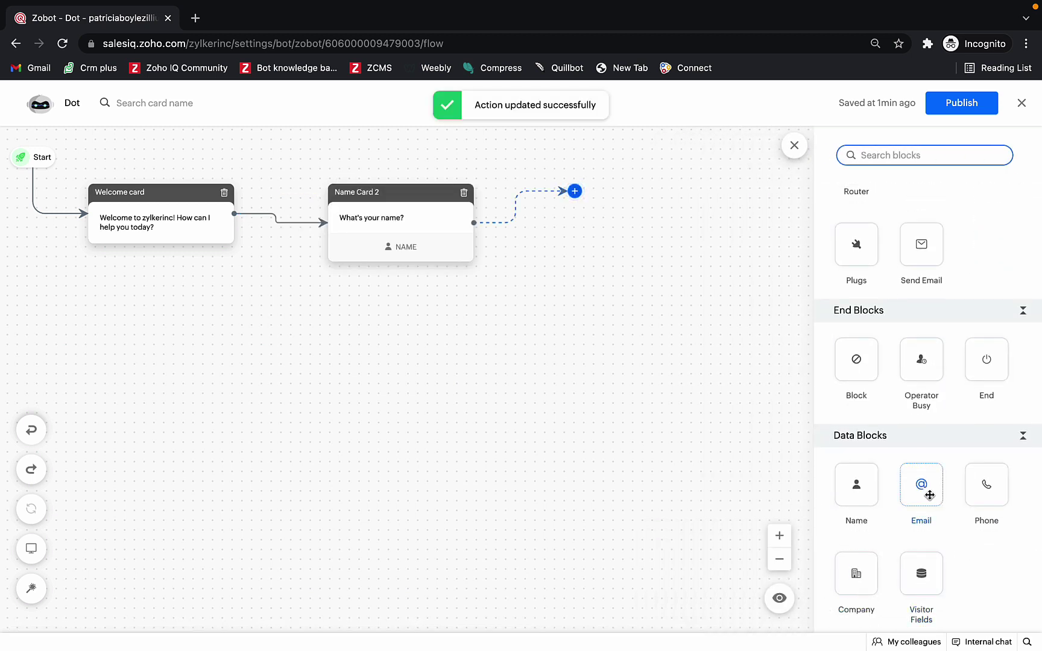
Step: Add an Email card after the name step and save it
{"action": "left_click_drag", "start_coordinate": [922, 493], "coordinate": [603, 211]}
{"action": "scroll", "coordinate": [764, 383], "scroll_direction": "down", "scroll_amount": 1}
{"action": "scroll", "coordinate": [763, 383], "scroll_direction": "down", "scroll_amount": 2}
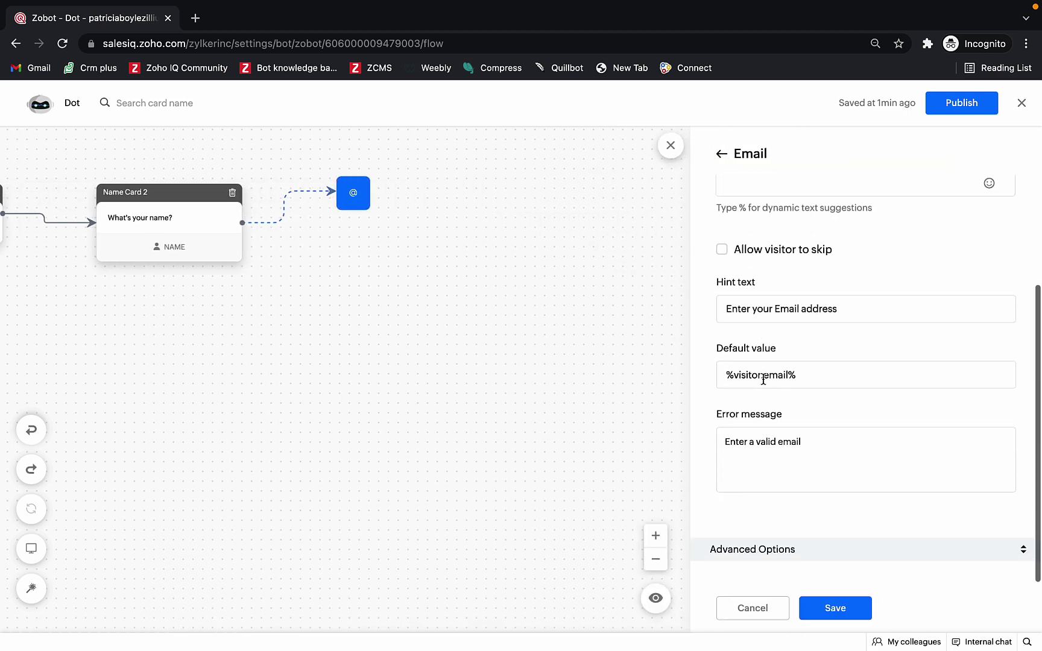
{"action": "left_click", "coordinate": [835, 607]}
{"action": "scroll", "coordinate": [835, 606], "scroll_direction": "down", "scroll_amount": 10}
{"action": "scroll", "coordinate": [941, 404], "scroll_direction": "down", "scroll_amount": 3}
Step: Add a Visitor Fields card asking 'May I know the issue that you're facing?', storing a String answer as issue.option
{"action": "left_click_drag", "start_coordinate": [924, 429], "coordinate": [724, 207]}
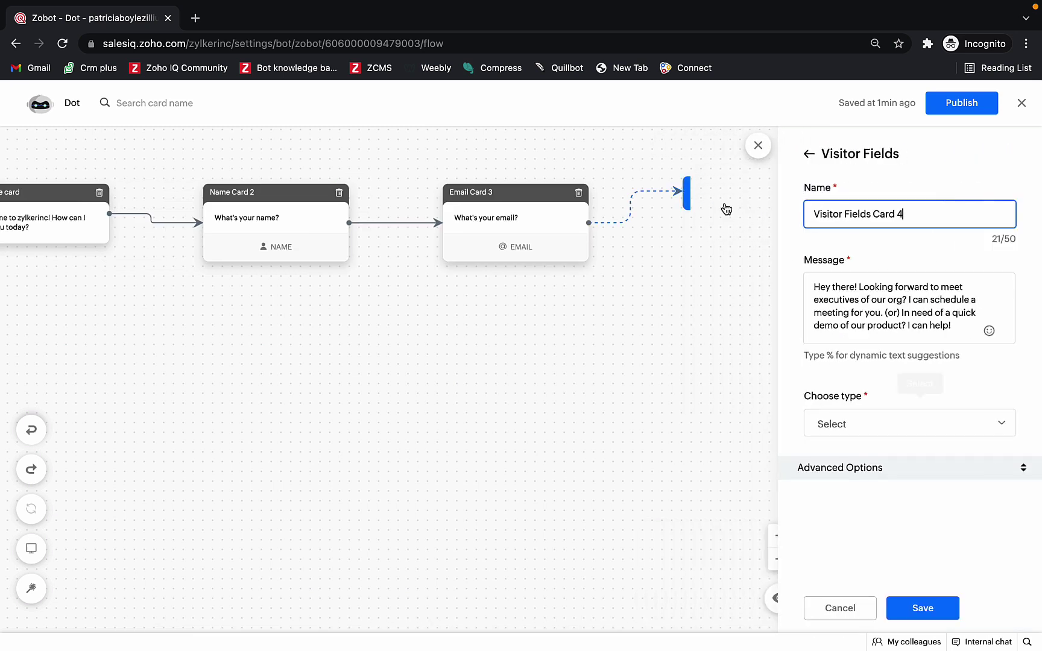
{"action": "left_click", "coordinate": [778, 310]}
{"action": "key", "text": "ctrl+a"}
{"action": "type", "text": "Ma"}
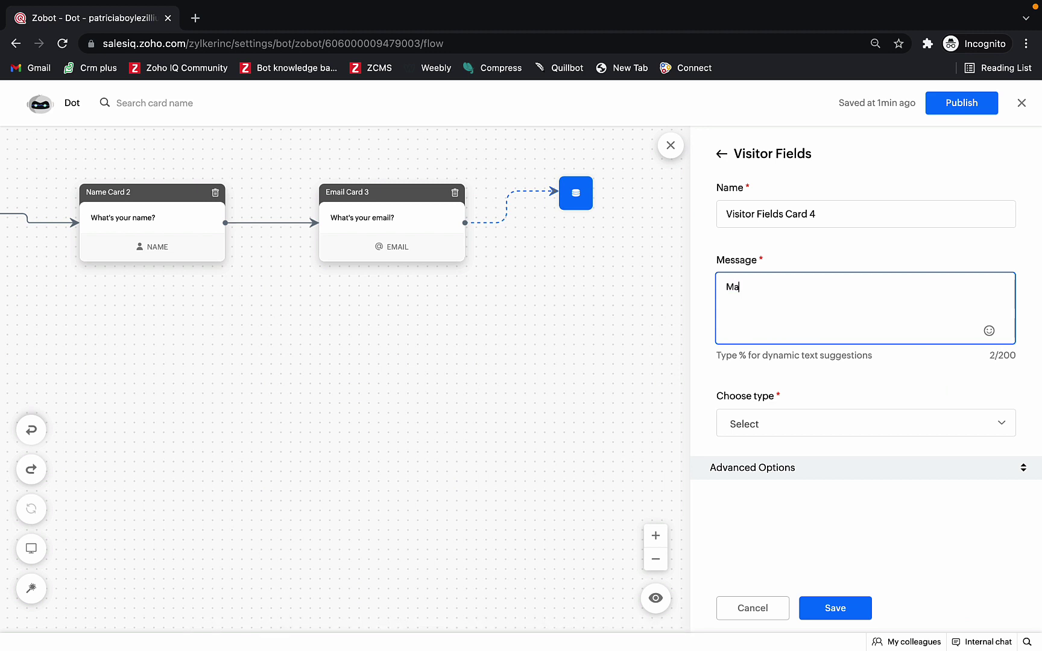
{"action": "type", "text": "y I know the issue that you're facing?"}
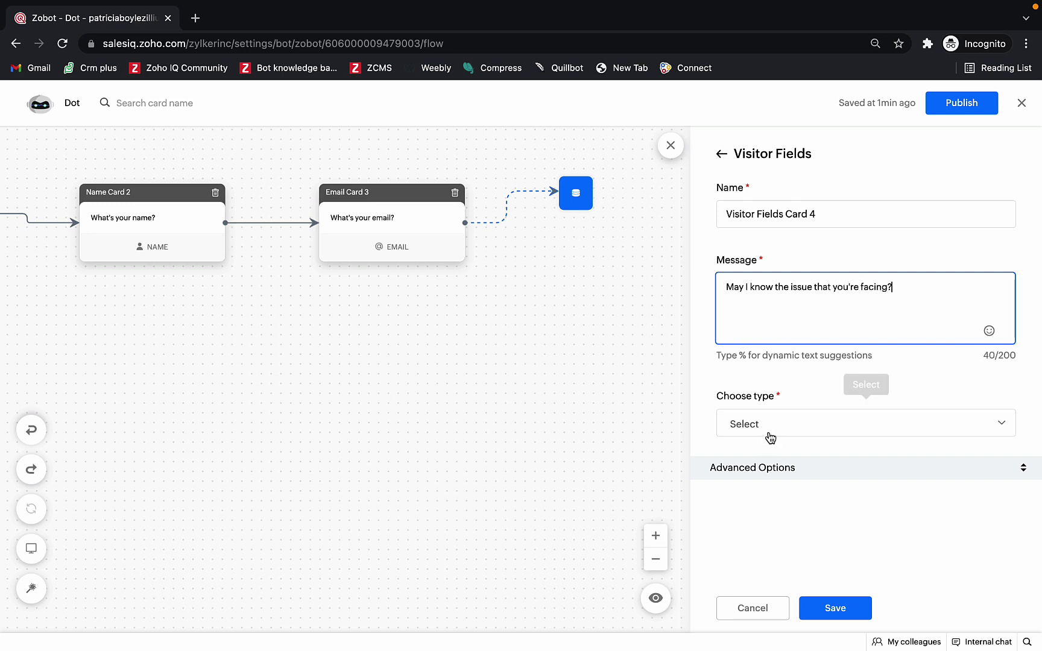
{"action": "left_click", "coordinate": [770, 438]}
{"action": "scroll", "coordinate": [807, 390], "scroll_direction": "down", "scroll_amount": 1}
{"action": "left_click", "coordinate": [806, 398]}
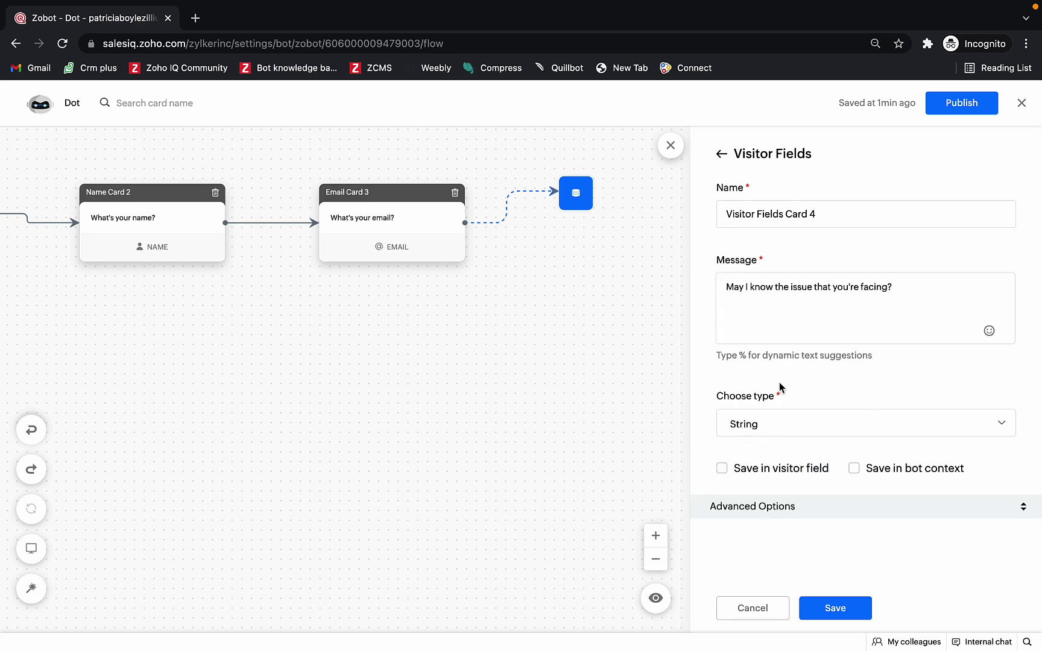
{"action": "left_click", "coordinate": [884, 476]}
{"action": "type", "text": "issue.option"}
{"action": "left_click", "coordinate": [841, 610]}
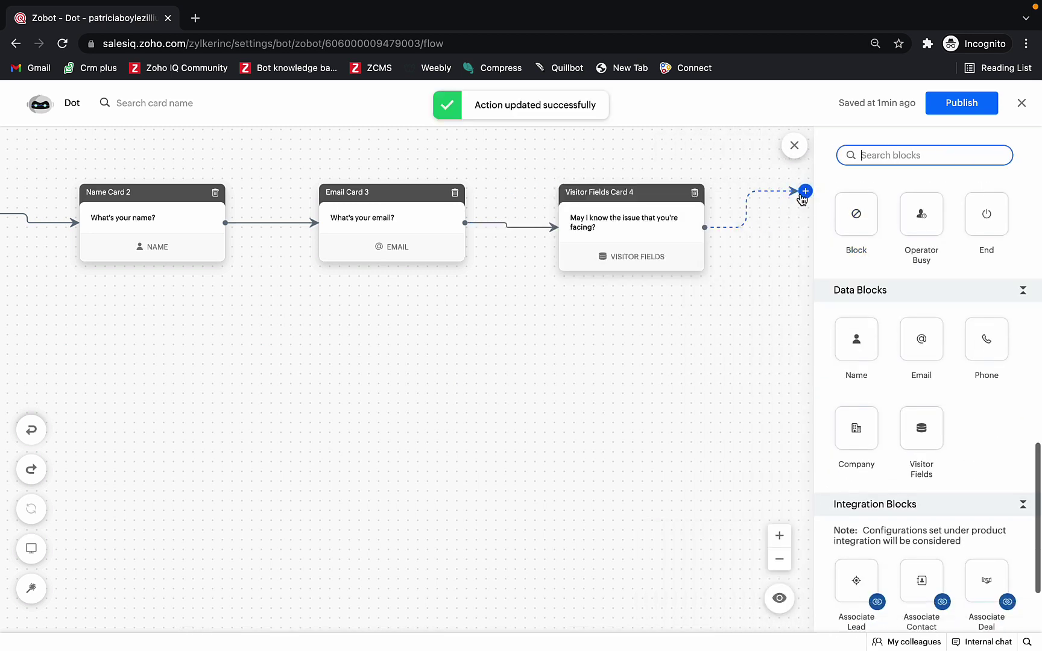
Step: Add an Option block at the flow's end with the message 'May I know the priority?'
{"action": "scroll", "coordinate": [906, 318], "scroll_direction": "up", "scroll_amount": 3}
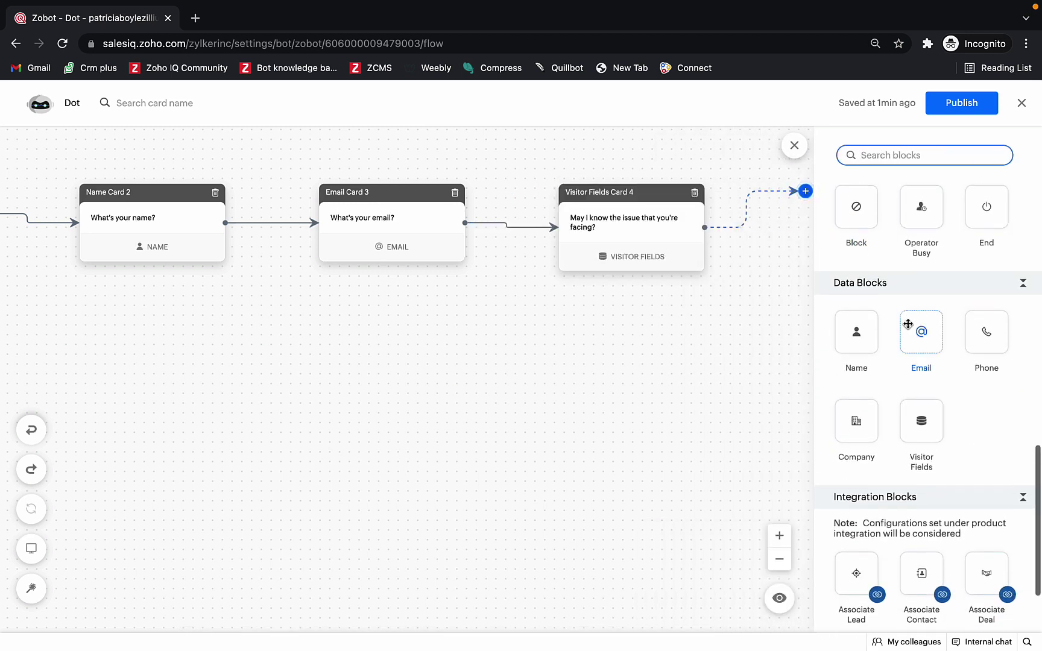
{"action": "scroll", "coordinate": [907, 325], "scroll_direction": "up", "scroll_amount": 8}
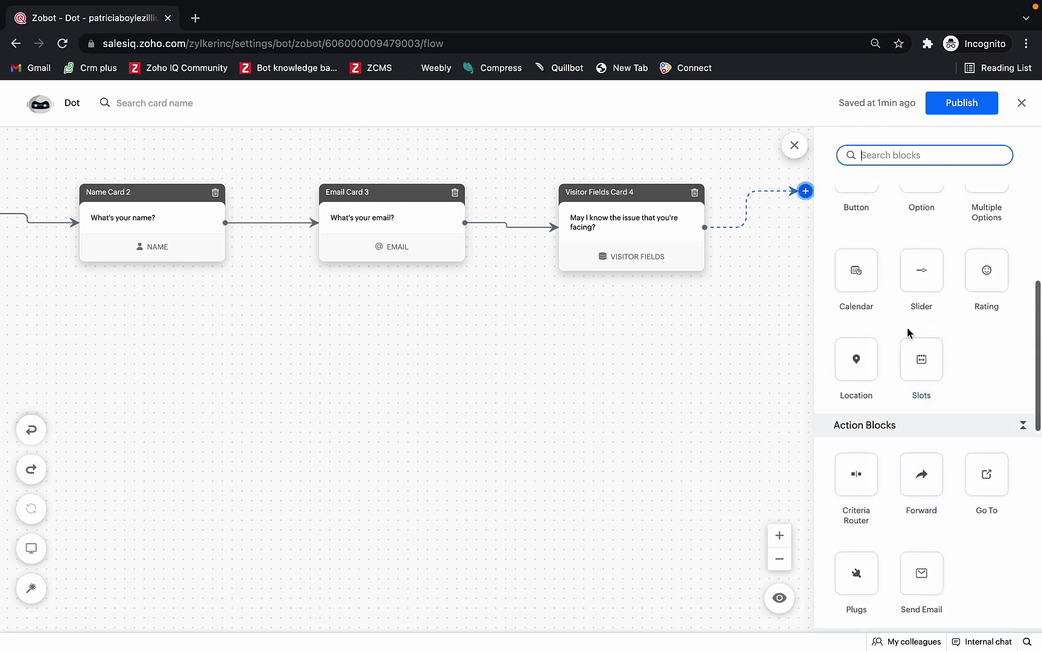
{"action": "left_click_drag", "start_coordinate": [920, 297], "coordinate": [809, 195]}
{"action": "left_click", "coordinate": [810, 301]}
{"action": "key", "text": "ctrl+a"}
{"action": "type", "text": "May I k"}
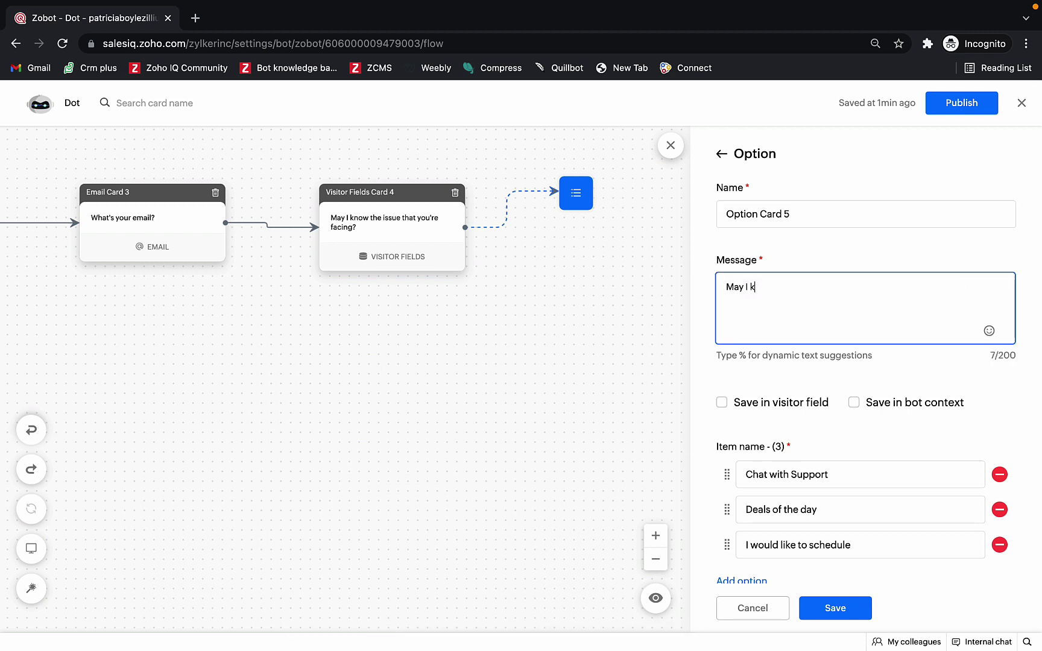
{"action": "type", "text": "now the priority?"}
Step: Set the choices to High, Medium and Low, save the answer as priority.option, and save the card
{"action": "left_click", "coordinate": [835, 469]}
{"action": "key", "text": "BackSpace"}
{"action": "type", "text": "Hig"}
{"action": "left_click", "coordinate": [844, 514]}
{"action": "key", "text": "ctrl+a"}
{"action": "type", "text": "Medium"}
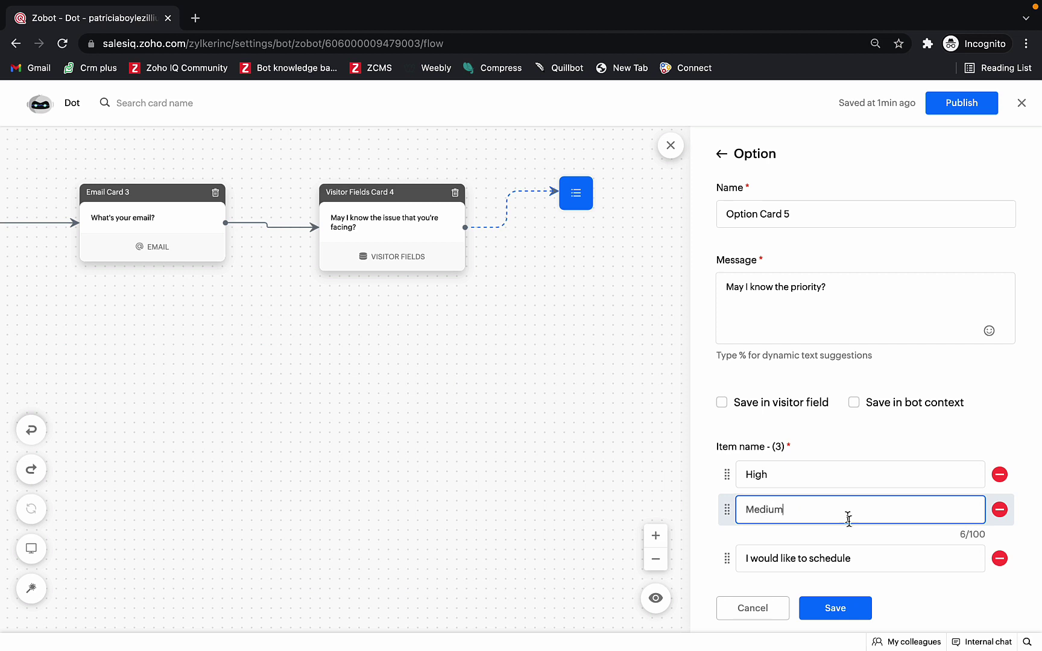
{"action": "left_click", "coordinate": [873, 554]}
{"action": "key", "text": "ctrl+a"}
{"action": "type", "text": "Lo"}
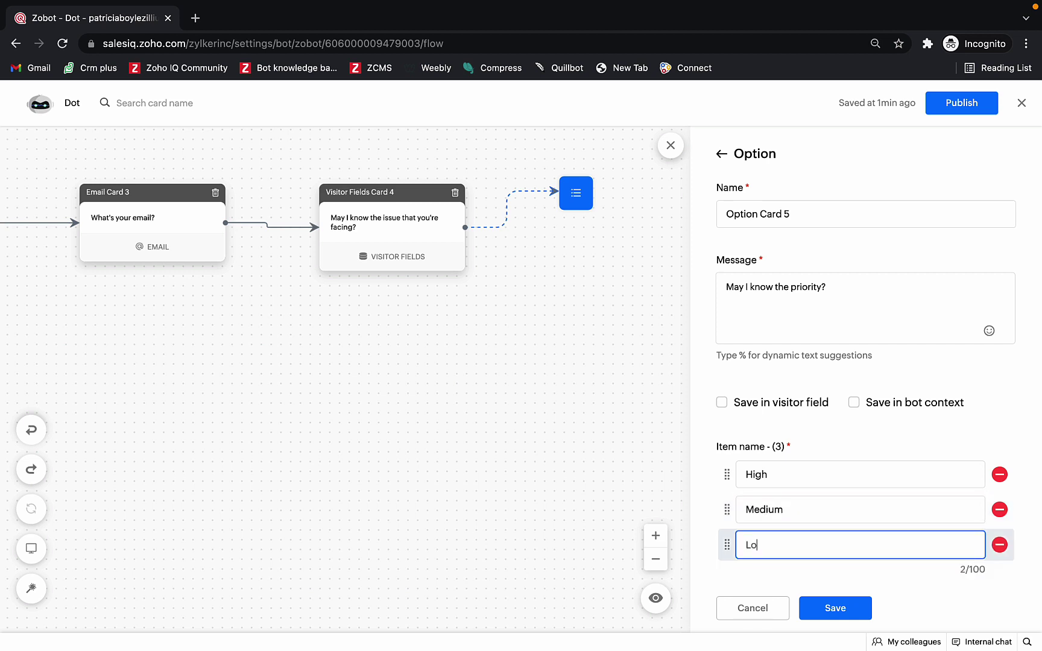
{"action": "left_click", "coordinate": [880, 408]}
{"action": "type", "text": "priority.option"}
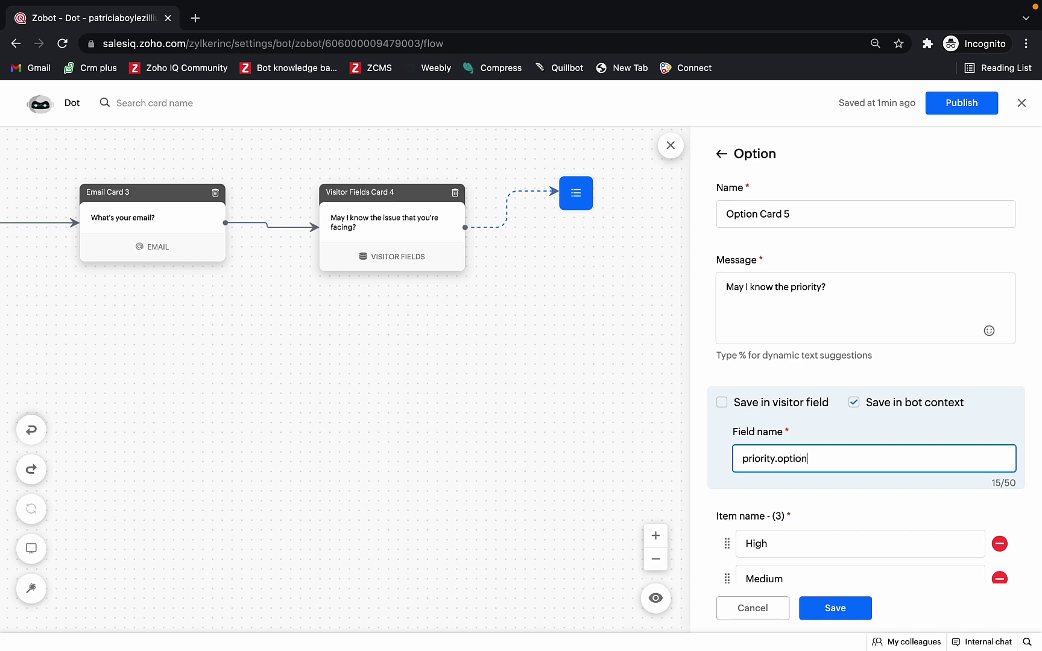
{"action": "scroll", "coordinate": [858, 542], "scroll_direction": "down", "scroll_amount": 3}
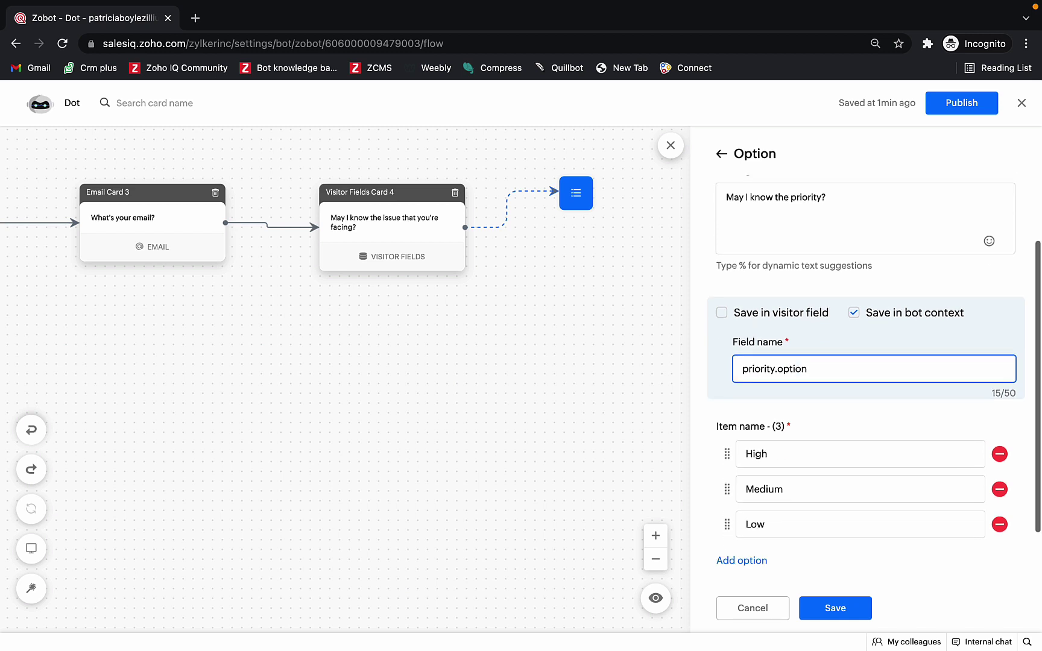
{"action": "left_click", "coordinate": [843, 608]}
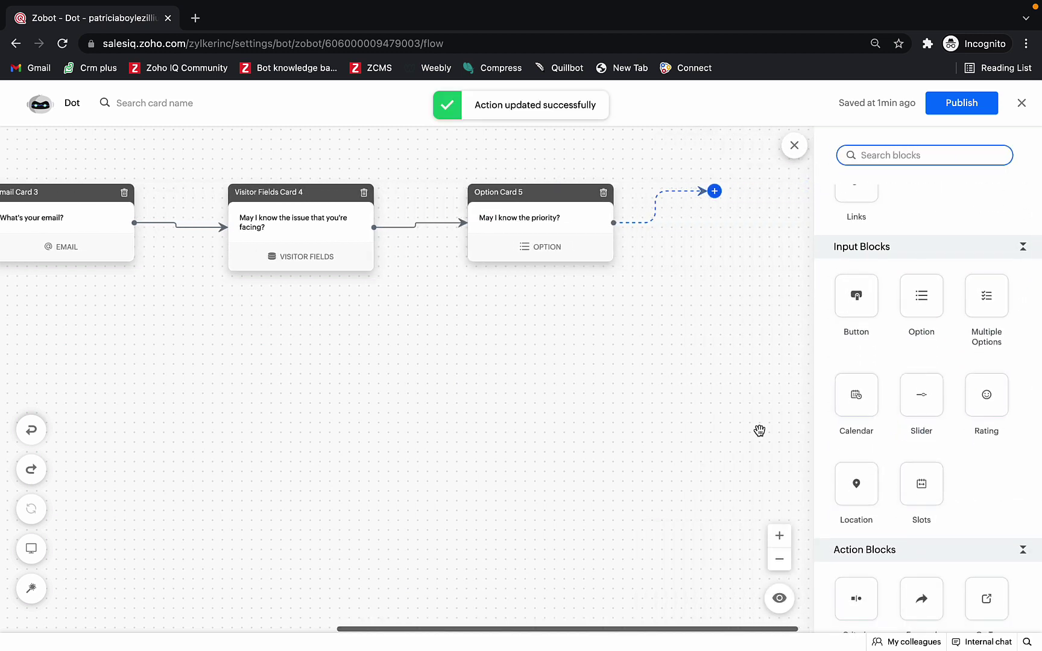
Step: Add an Associate Ticket card with subject issue.option, status Open and priority priority.option
{"action": "scroll", "coordinate": [896, 436], "scroll_direction": "down", "scroll_amount": 10}
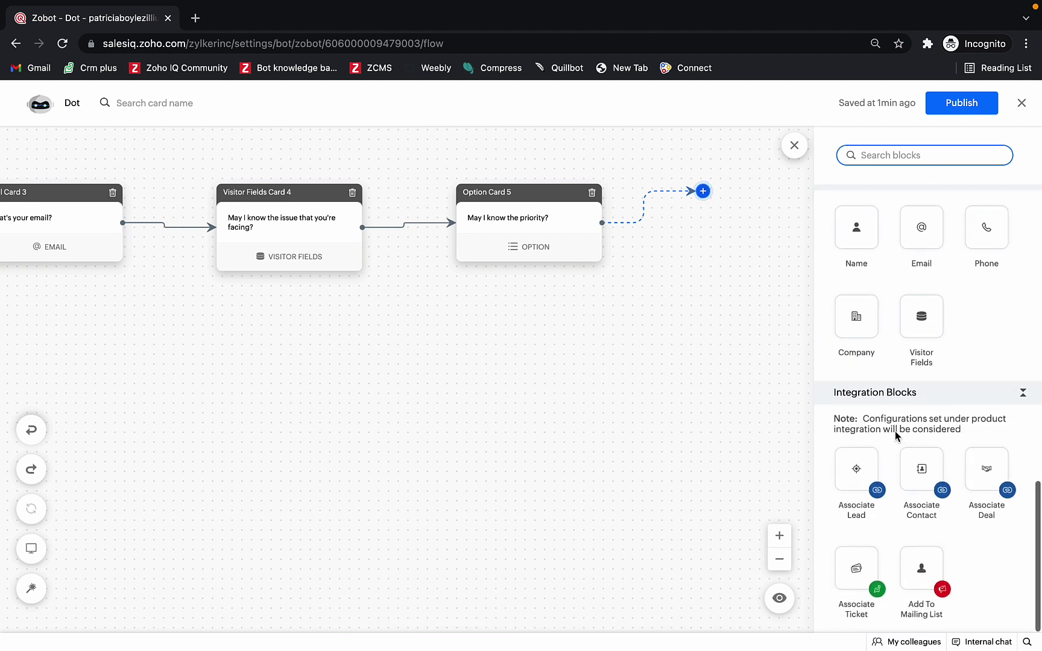
{"action": "left_click_drag", "start_coordinate": [856, 565], "coordinate": [718, 190]}
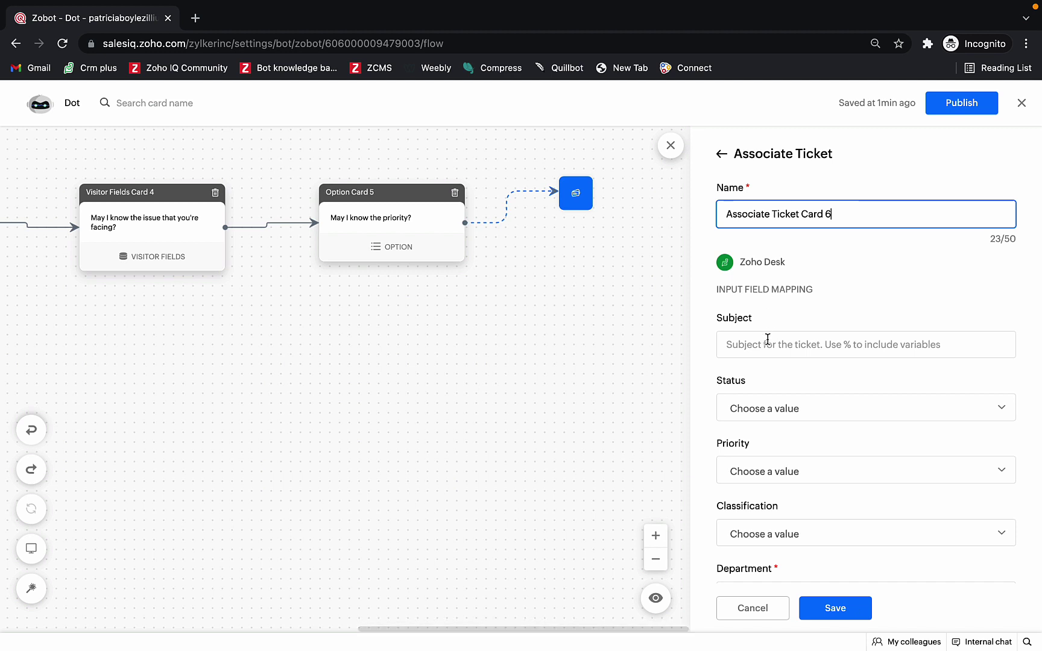
{"action": "left_click", "coordinate": [767, 341]}
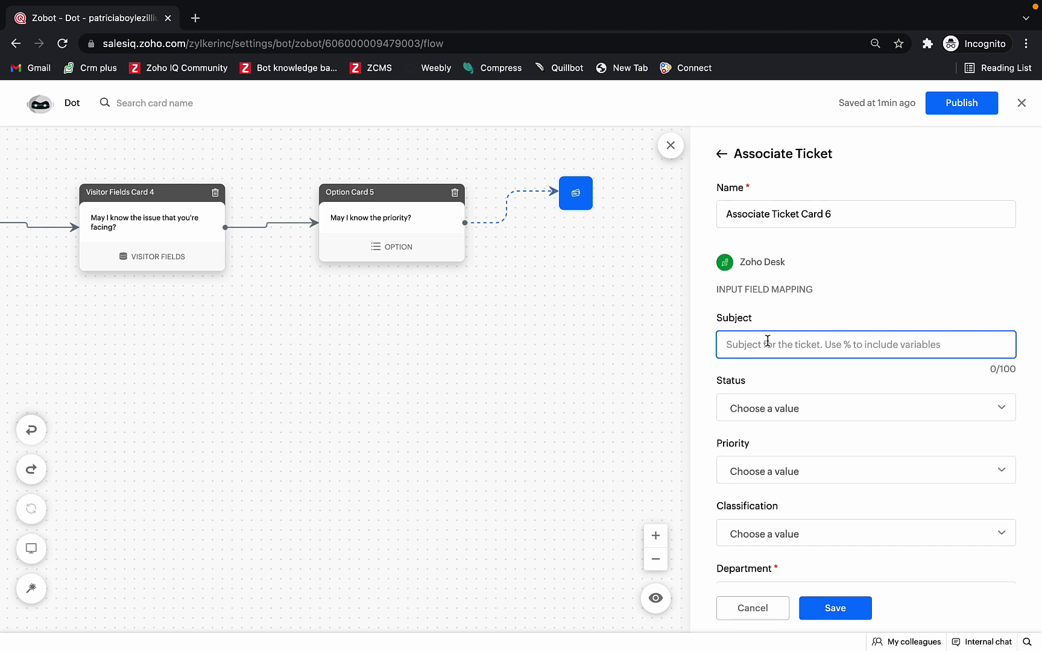
{"action": "type", "text": "%"}
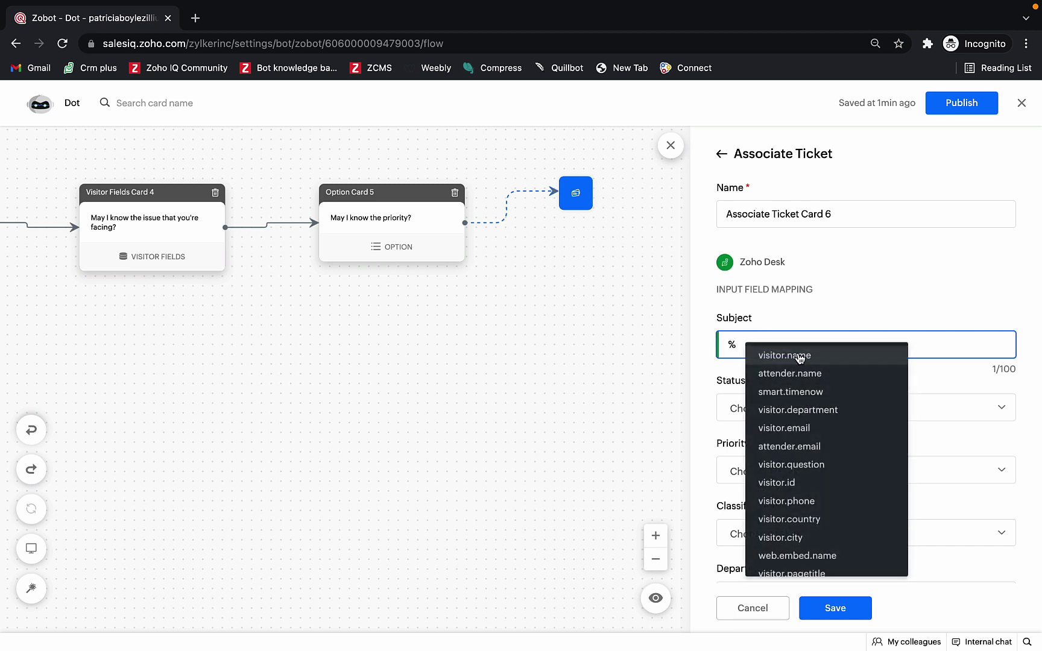
{"action": "scroll", "coordinate": [838, 442], "scroll_direction": "down", "scroll_amount": 5}
{"action": "scroll", "coordinate": [830, 443], "scroll_direction": "down", "scroll_amount": 10}
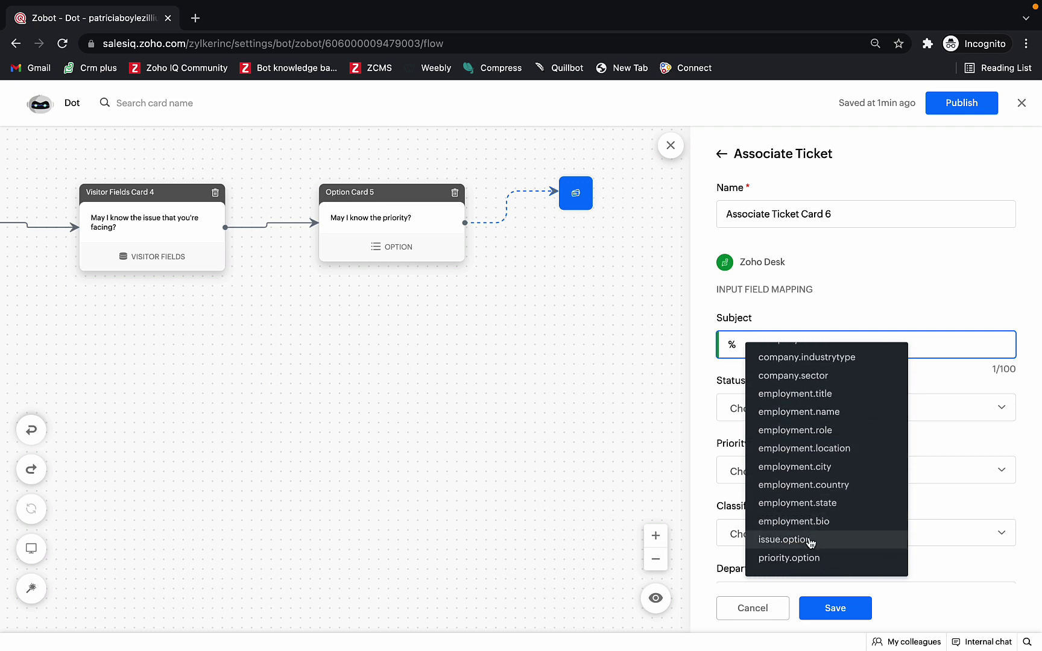
{"action": "left_click", "coordinate": [810, 539]}
{"action": "left_click", "coordinate": [794, 403]}
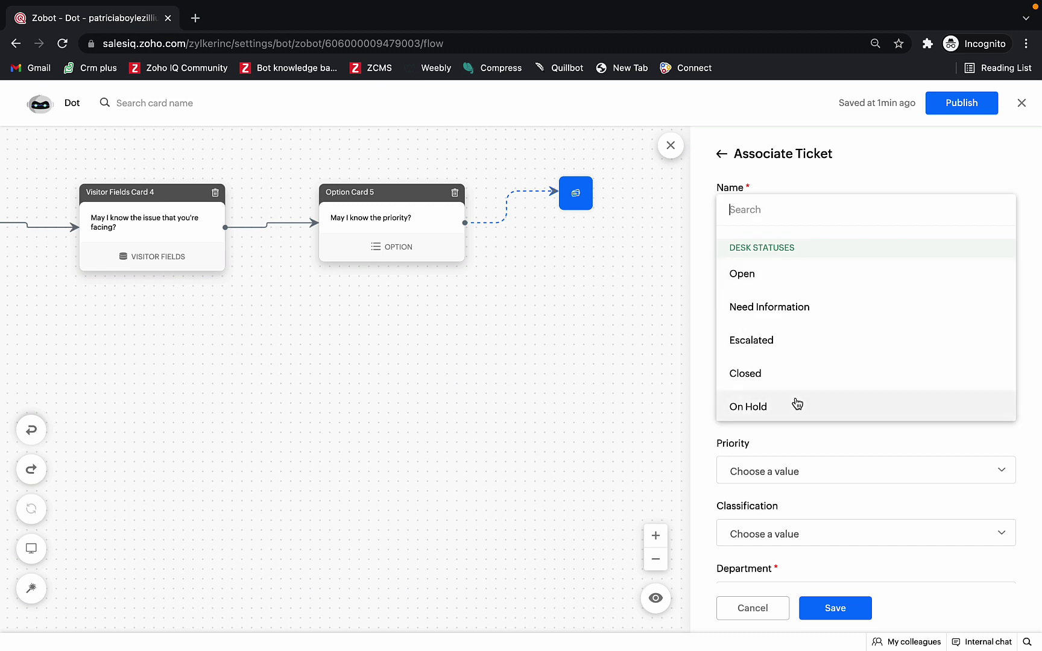
{"action": "left_click", "coordinate": [795, 283]}
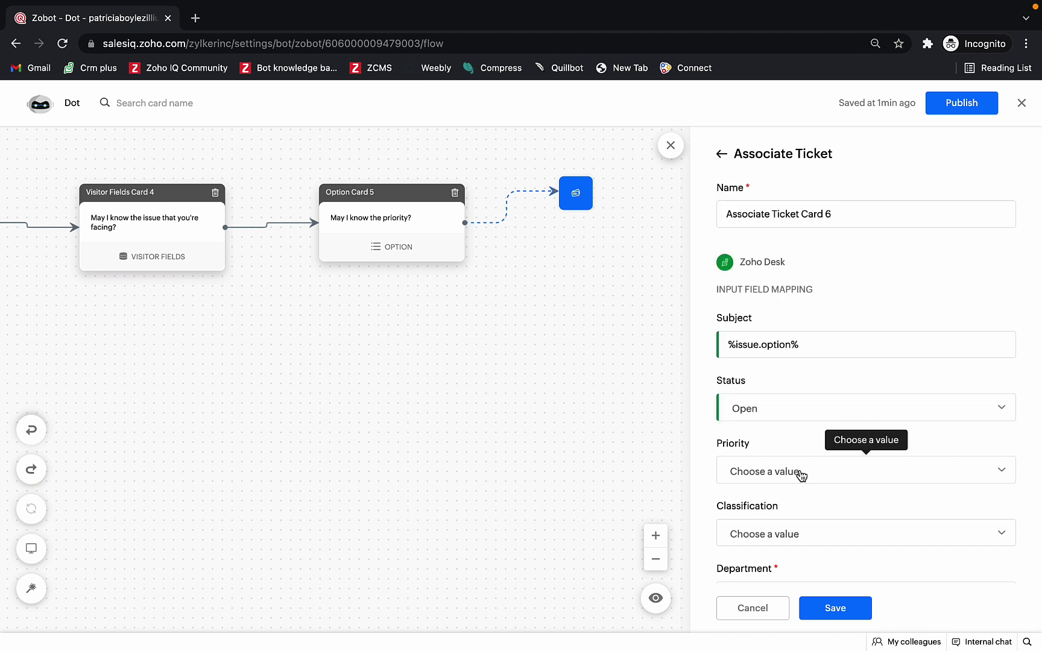
{"action": "left_click", "coordinate": [800, 476]}
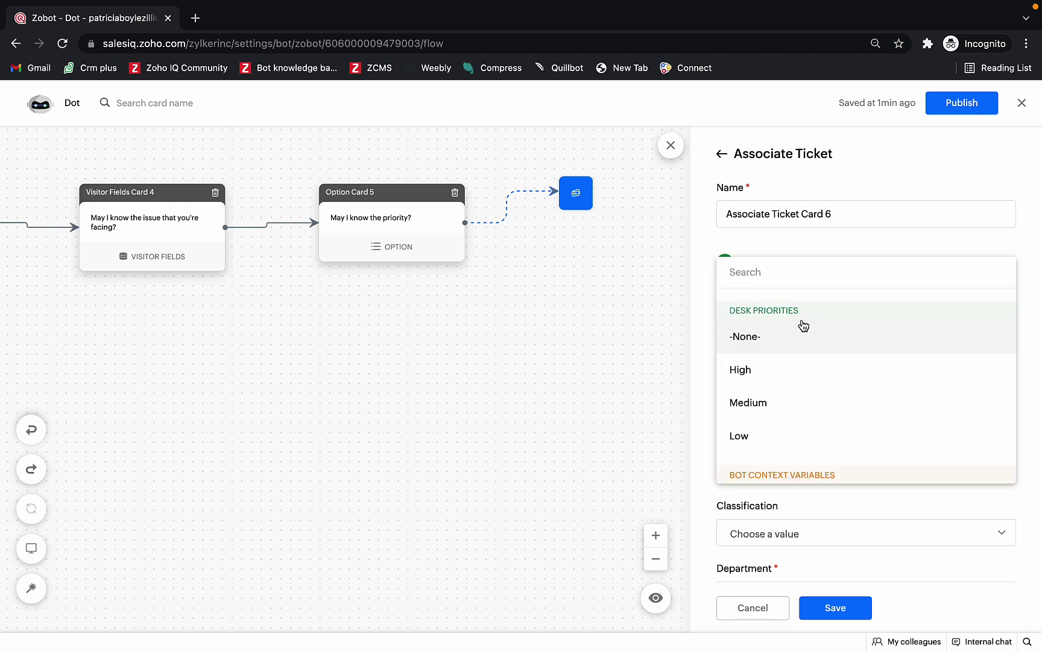
{"action": "scroll", "coordinate": [800, 353], "scroll_direction": "down", "scroll_amount": 2}
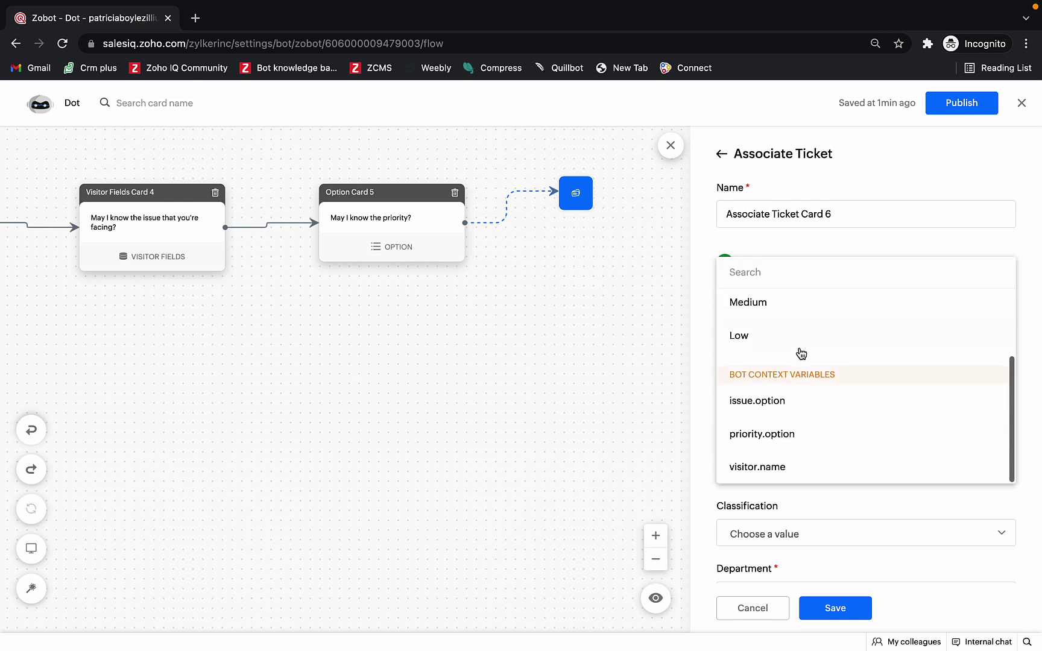
{"action": "left_click", "coordinate": [798, 434]}
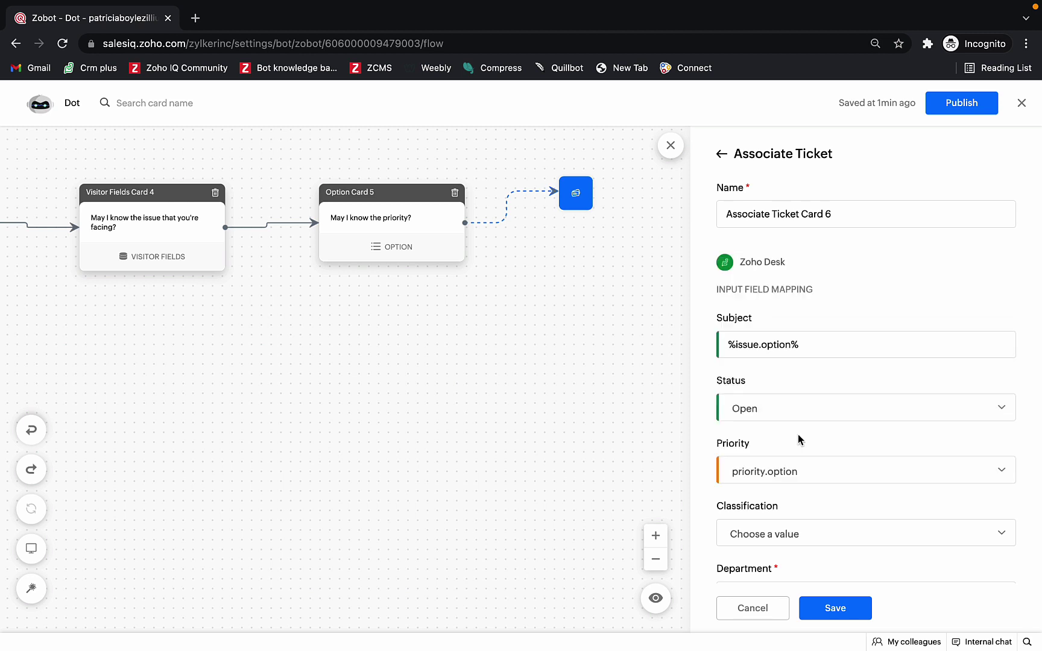
{"action": "scroll", "coordinate": [809, 482], "scroll_direction": "down", "scroll_amount": 1}
Step: Set the ticket classification to Problem, department to Zylker, and fill in the assignee ID
{"action": "left_click", "coordinate": [809, 489]}
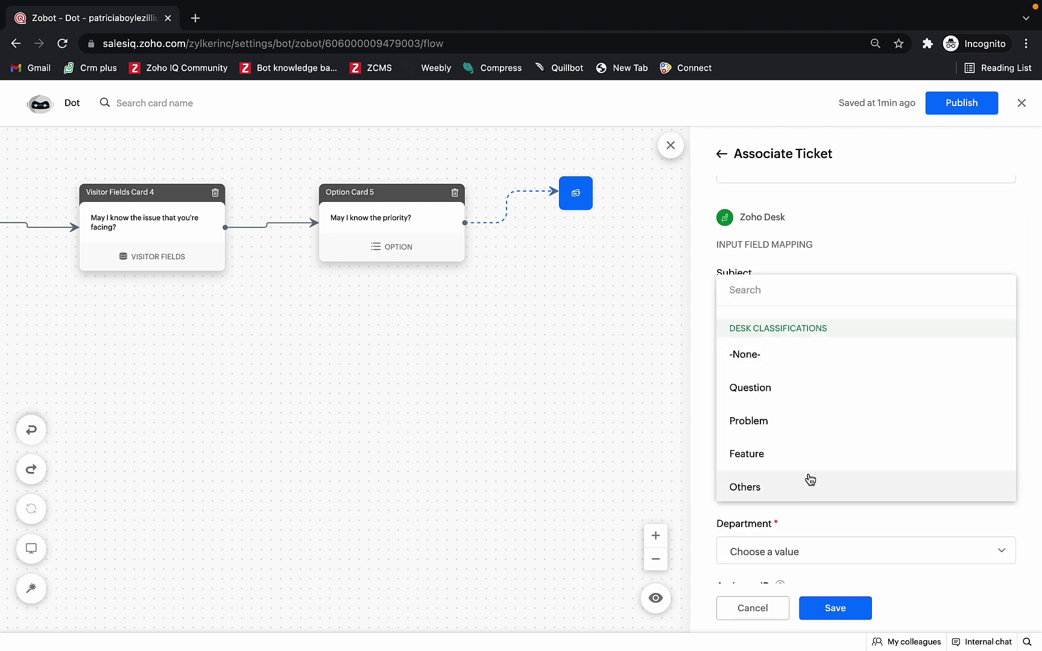
{"action": "left_click", "coordinate": [802, 424]}
{"action": "scroll", "coordinate": [805, 495], "scroll_direction": "down", "scroll_amount": 1}
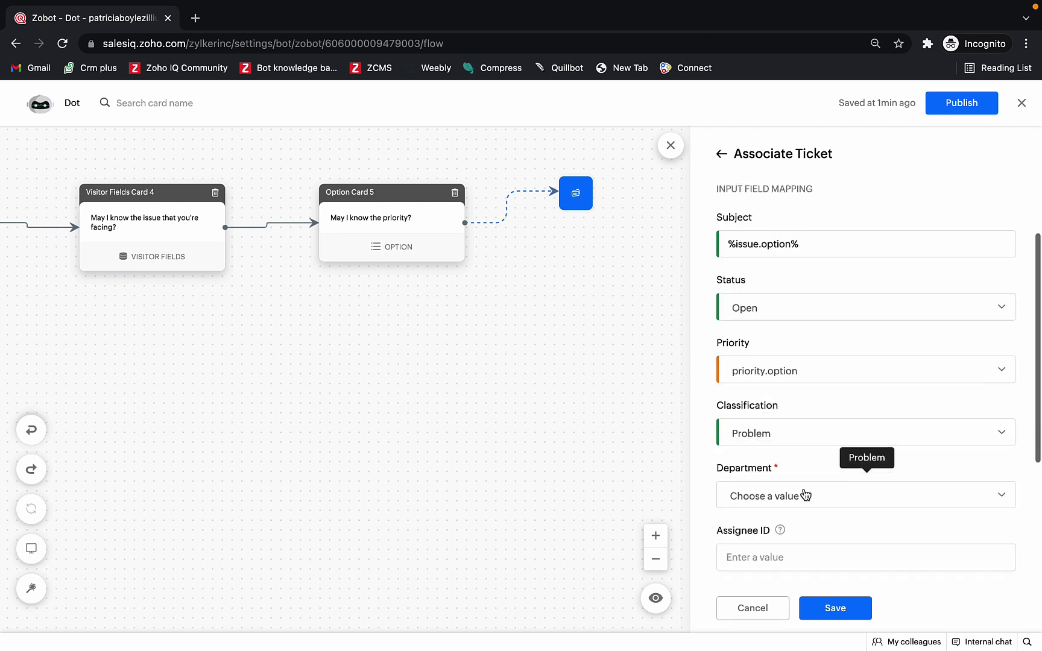
{"action": "scroll", "coordinate": [806, 494], "scroll_direction": "down", "scroll_amount": 2}
{"action": "left_click", "coordinate": [807, 459]}
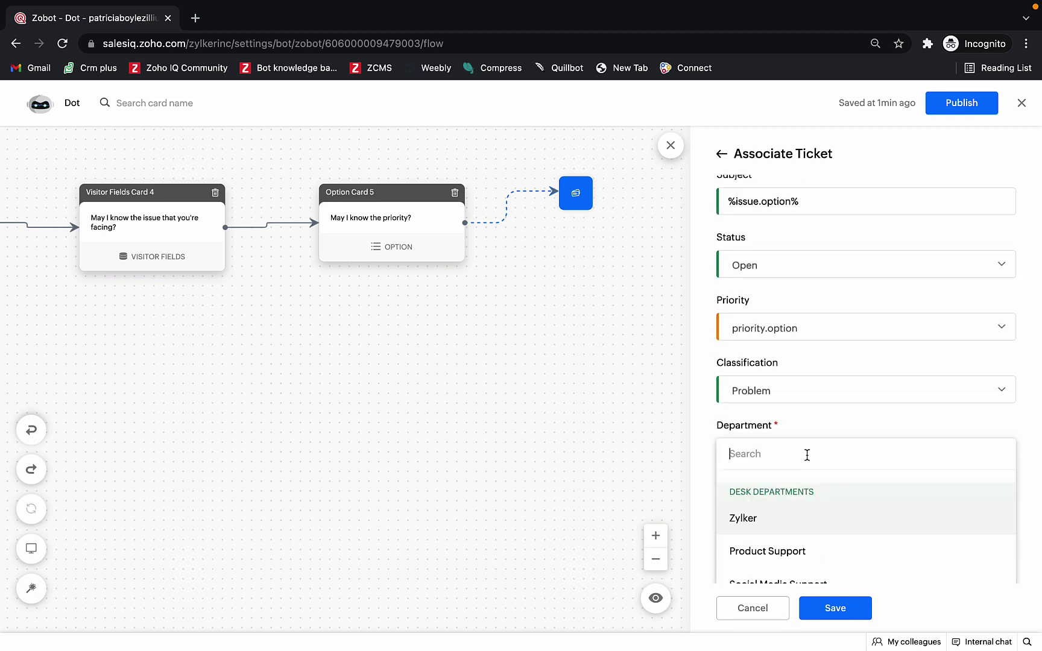
{"action": "left_click", "coordinate": [799, 522]}
{"action": "left_click", "coordinate": [794, 517]}
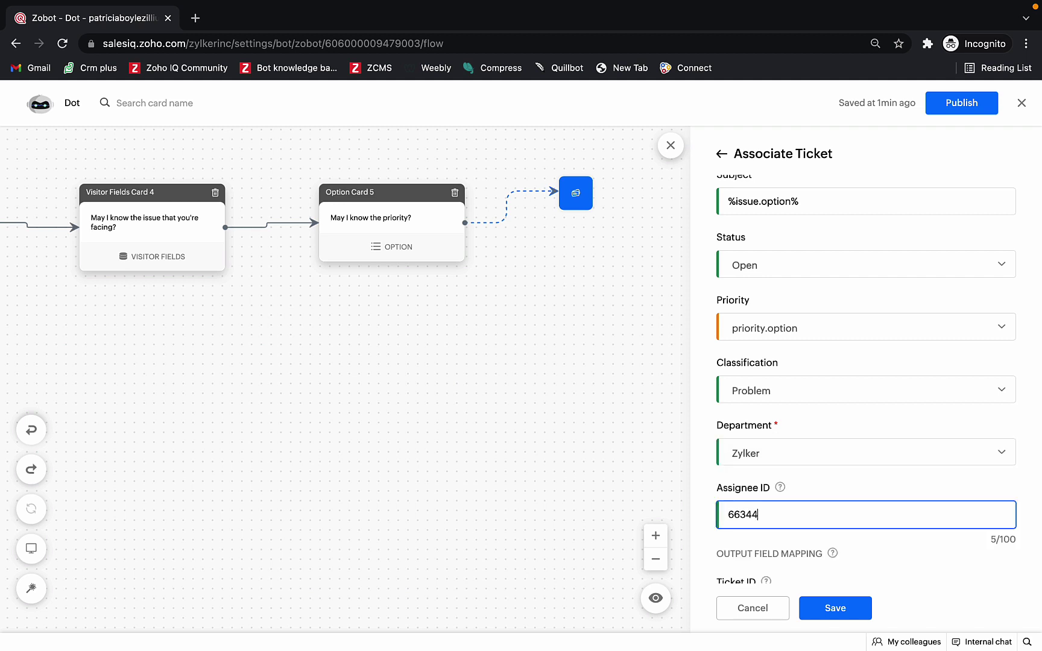
Step: Store the ticket ID as ticket.id and ticket number as ticket.num, then save the card
{"action": "scroll", "coordinate": [866, 374], "scroll_direction": "down", "scroll_amount": 3}
{"action": "left_click", "coordinate": [789, 442]}
{"action": "type", "text": "ticket.id"}
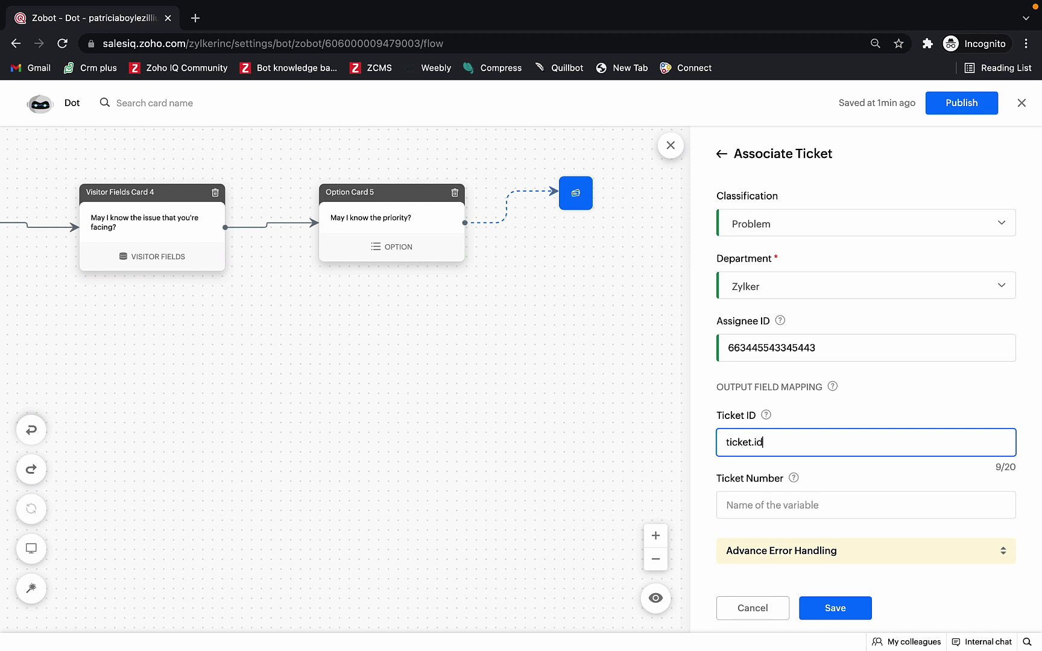
{"action": "left_click", "coordinate": [784, 498]}
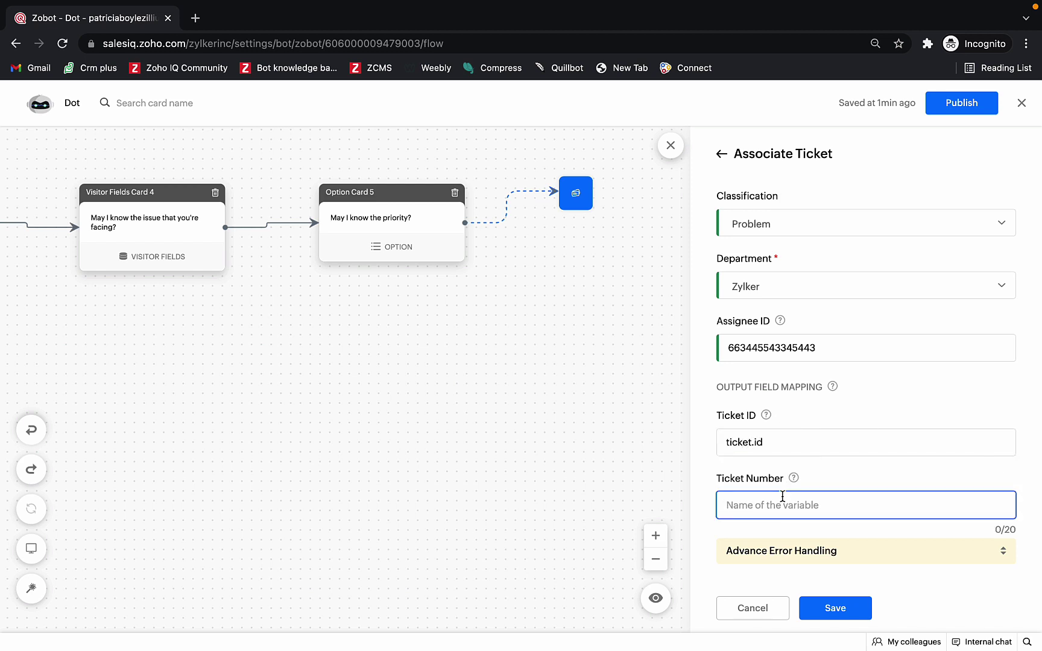
{"action": "type", "text": "ticket.num"}
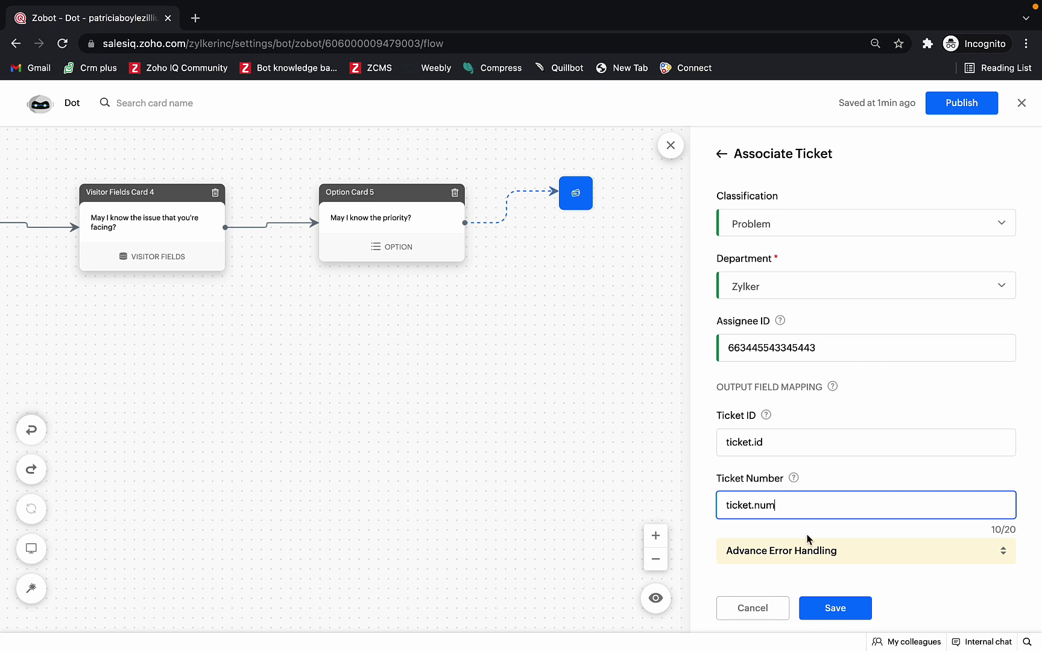
{"action": "left_click", "coordinate": [826, 610]}
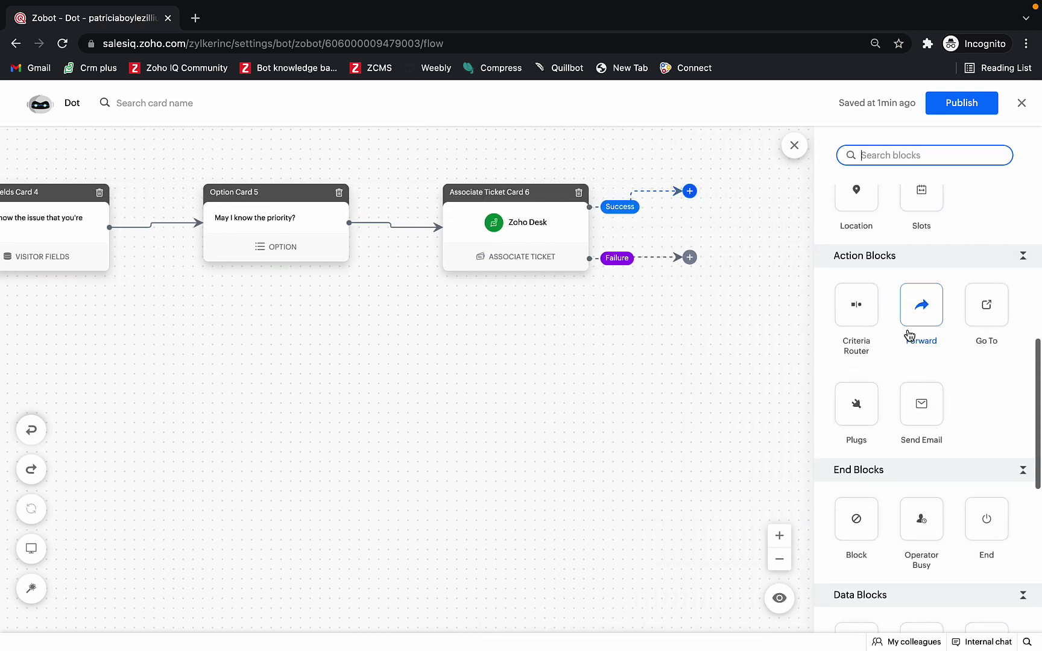
Step: End the Success branch with an End card adding 'Our support representative will get back to you shortly'
{"action": "left_click_drag", "start_coordinate": [990, 525], "coordinate": [735, 205]}
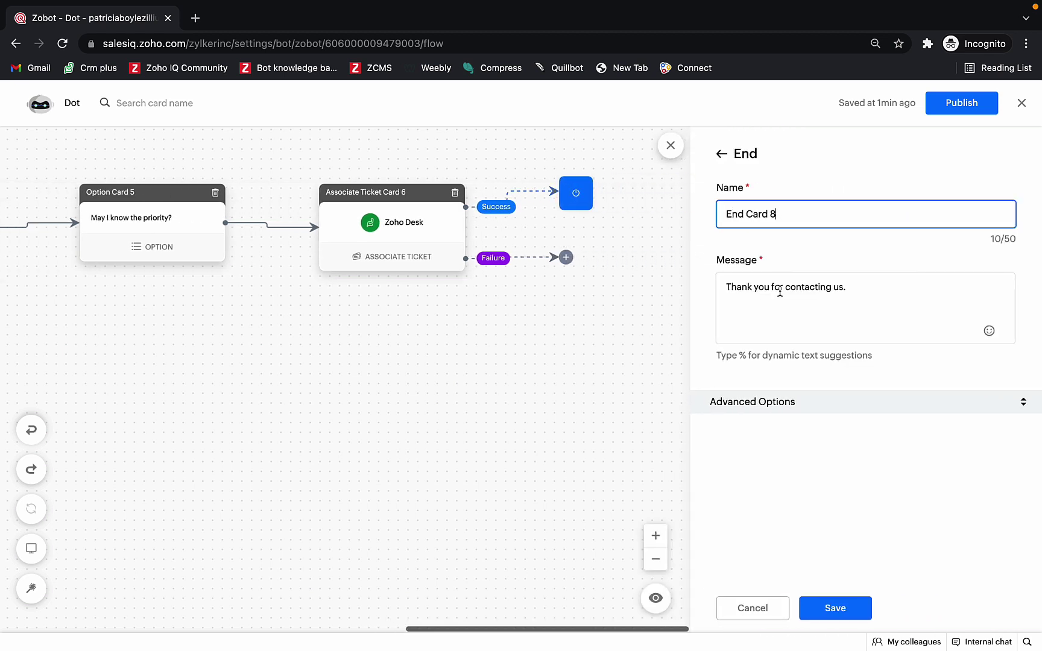
{"action": "left_click", "coordinate": [861, 287]}
{"action": "type", "text": "Our support"}
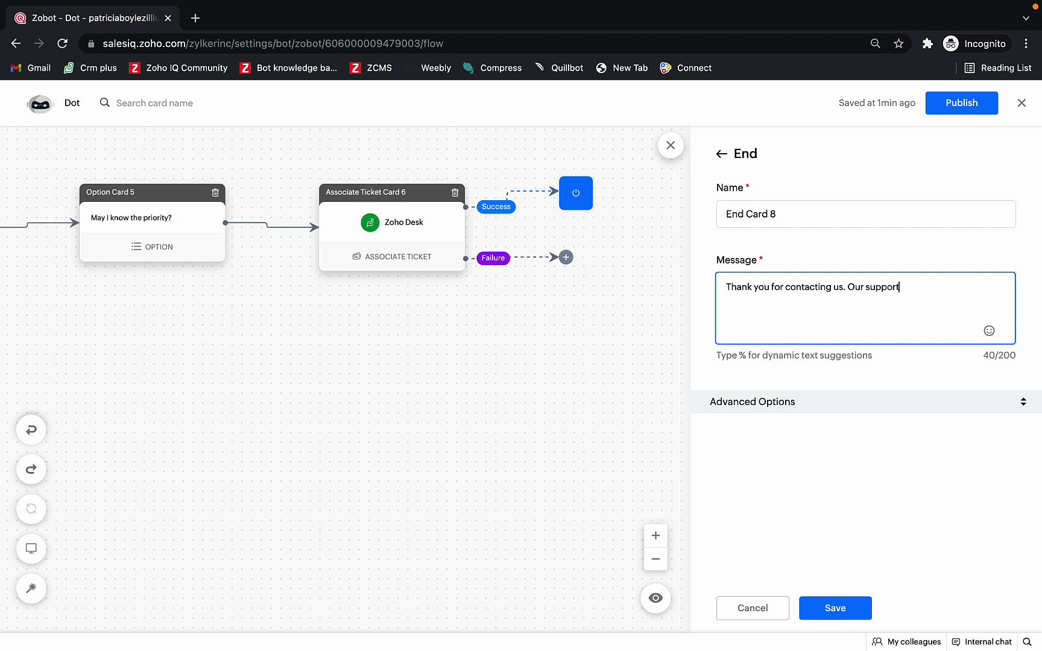
{"action": "type", "text": " representative will get back to you shortly."}
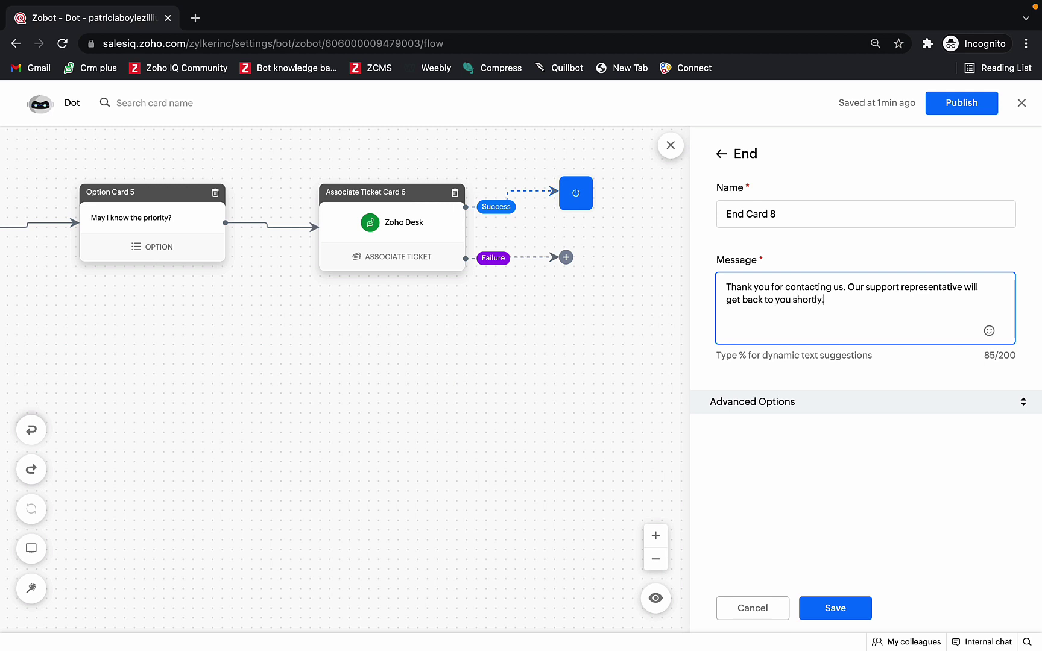
{"action": "left_click", "coordinate": [837, 609]}
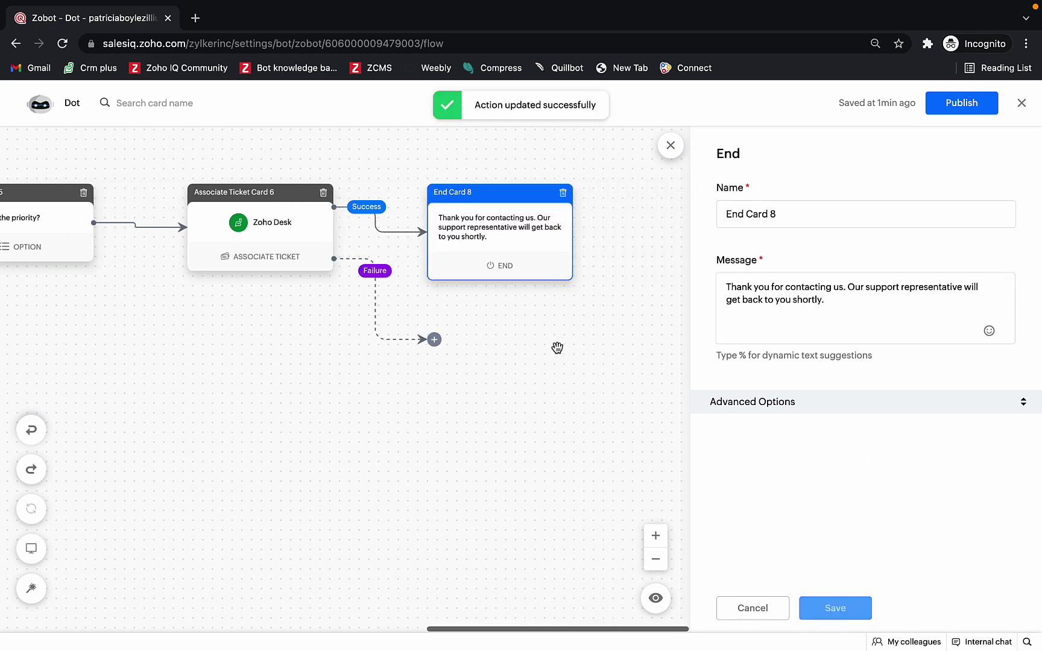
Step: Put an Operator Busy card on the Failure branch saying 'There is a technical issue, please state your query again.'
{"action": "left_click", "coordinate": [434, 340]}
{"action": "scroll", "coordinate": [919, 397], "scroll_direction": "down", "scroll_amount": 8}
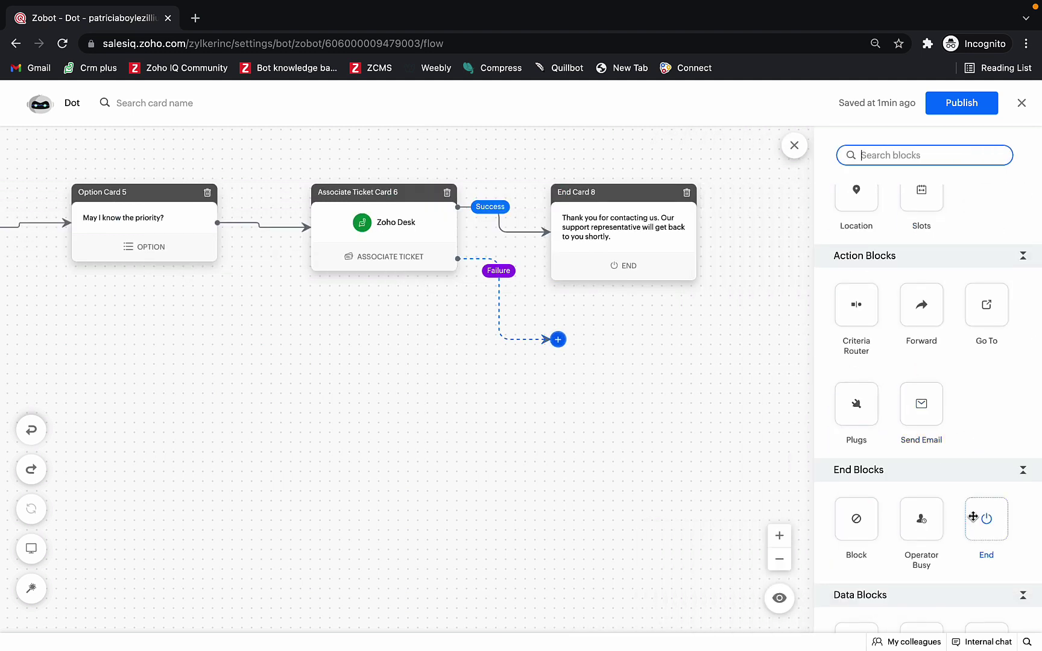
{"action": "left_click_drag", "start_coordinate": [921, 518], "coordinate": [589, 339]}
{"action": "left_click", "coordinate": [802, 311]}
{"action": "key", "text": "ctrl+a"}
{"action": "type", "text": "There is"}
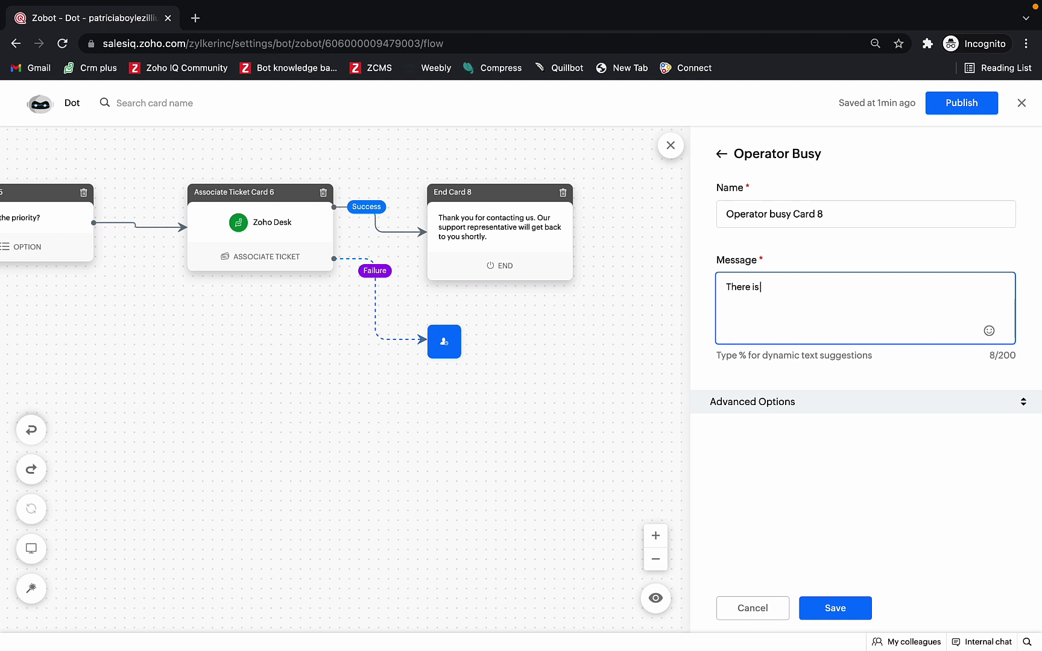
{"action": "type", "text": " a technical issue, please state your q"}
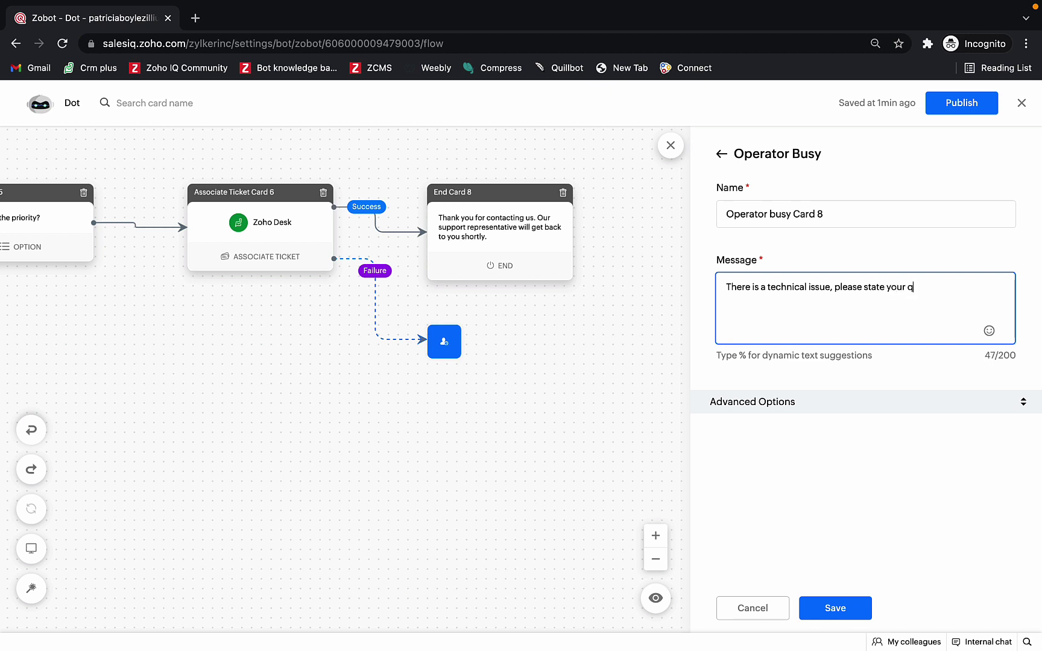
{"action": "type", "text": "uery again. here."}
{"action": "left_click", "coordinate": [825, 608]}
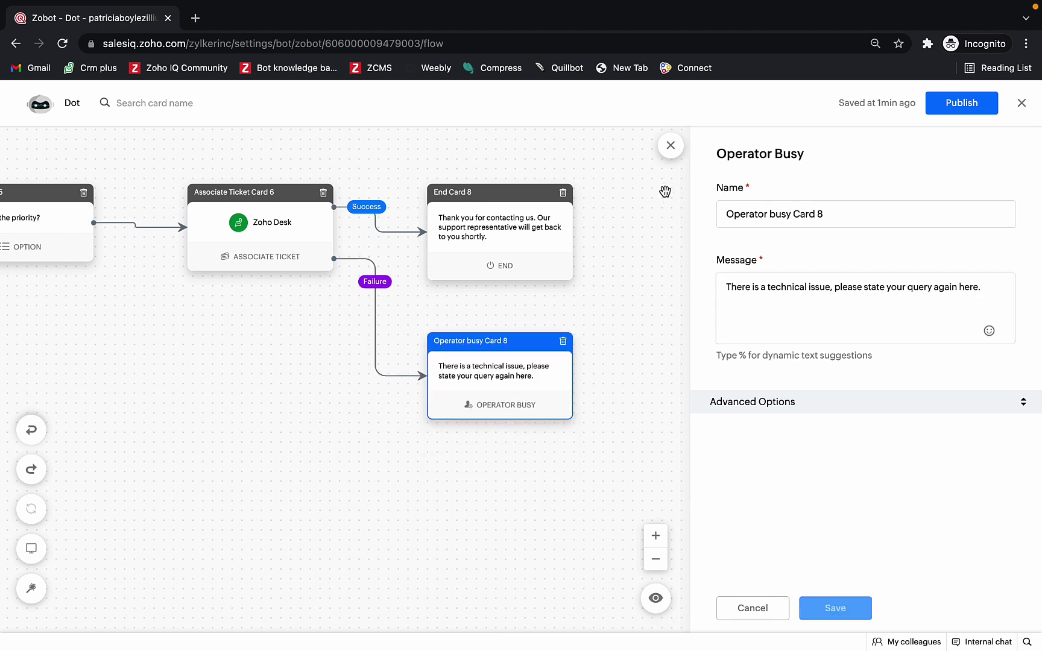
{"action": "left_click", "coordinate": [670, 146]}
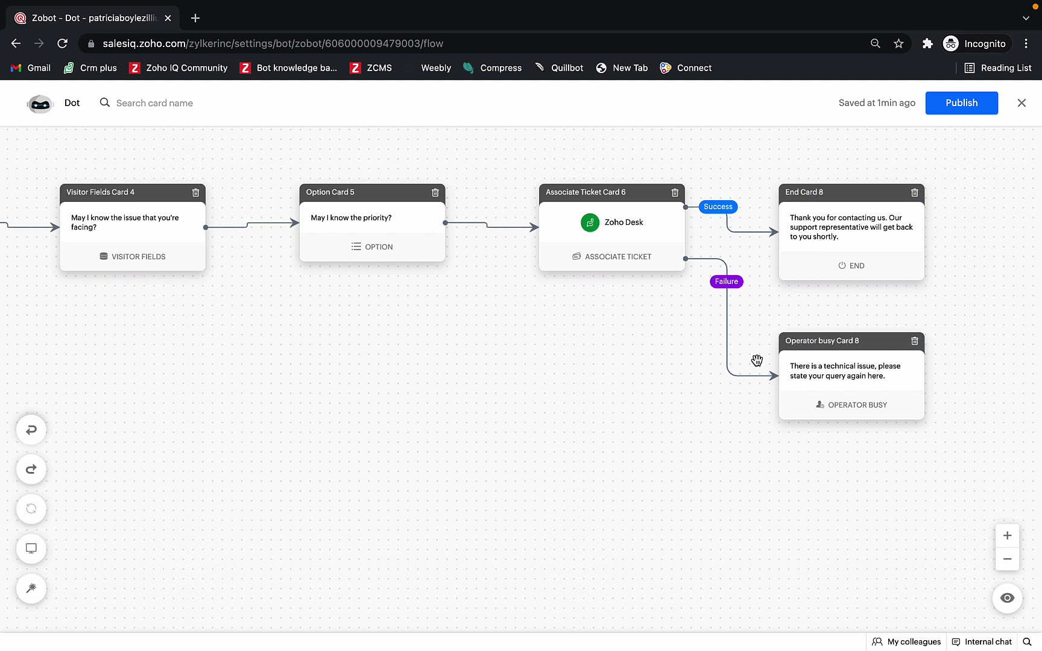
Step: Start a preview chat and answer with the visitor's name and a replacement email address
{"action": "left_click", "coordinate": [1006, 599]}
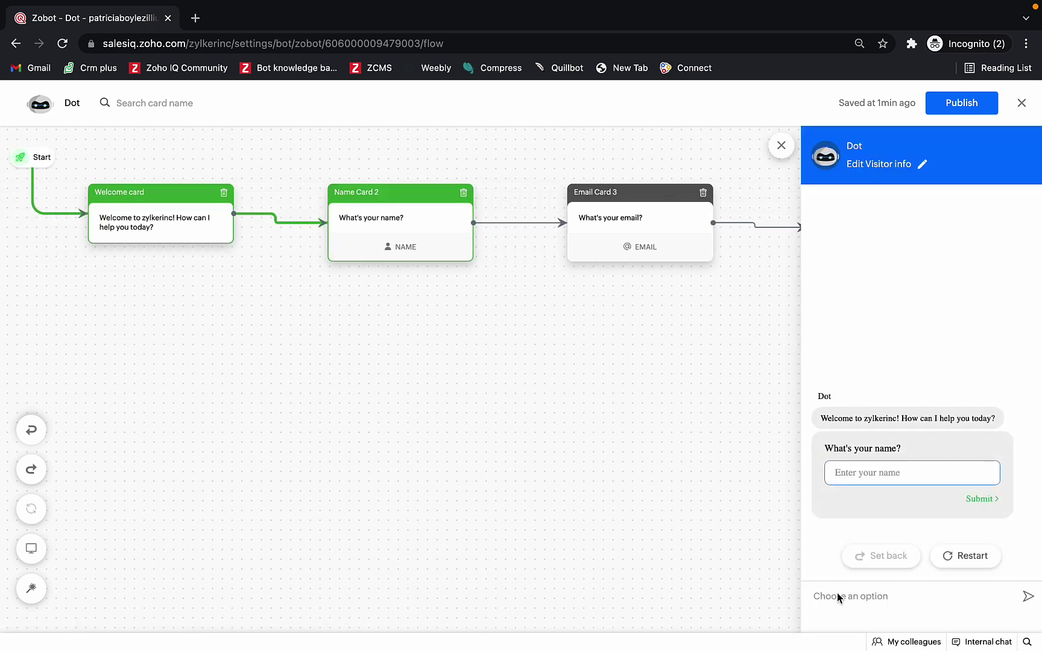
{"action": "type", "text": "James"}
{"action": "key", "text": "Return"}
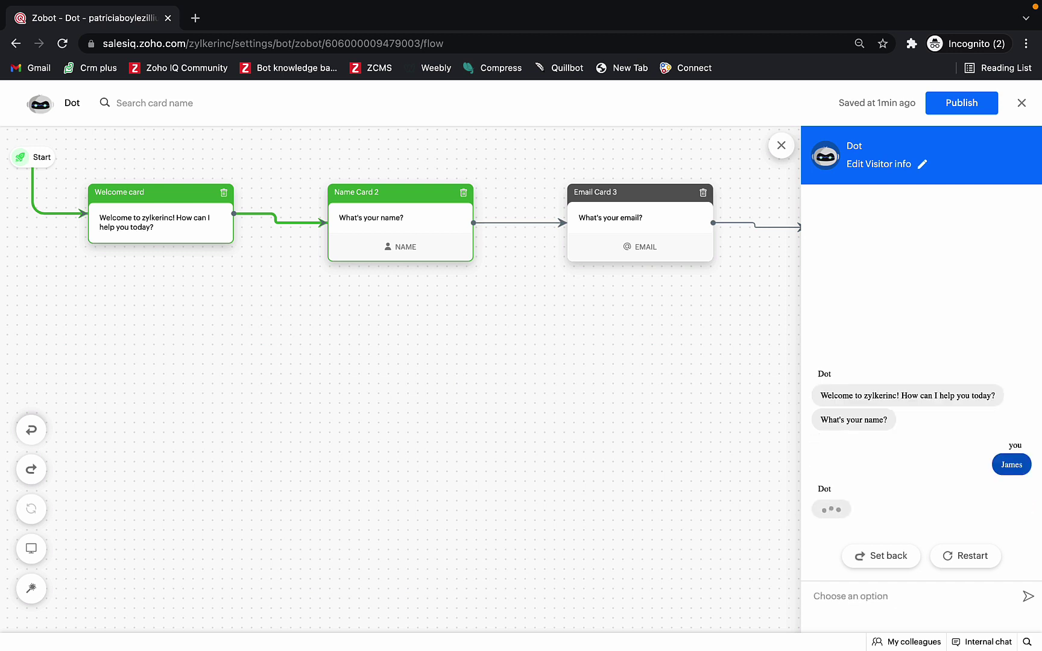
{"action": "key", "text": "ctrl+a"}
{"action": "key", "text": "BackSpace"}
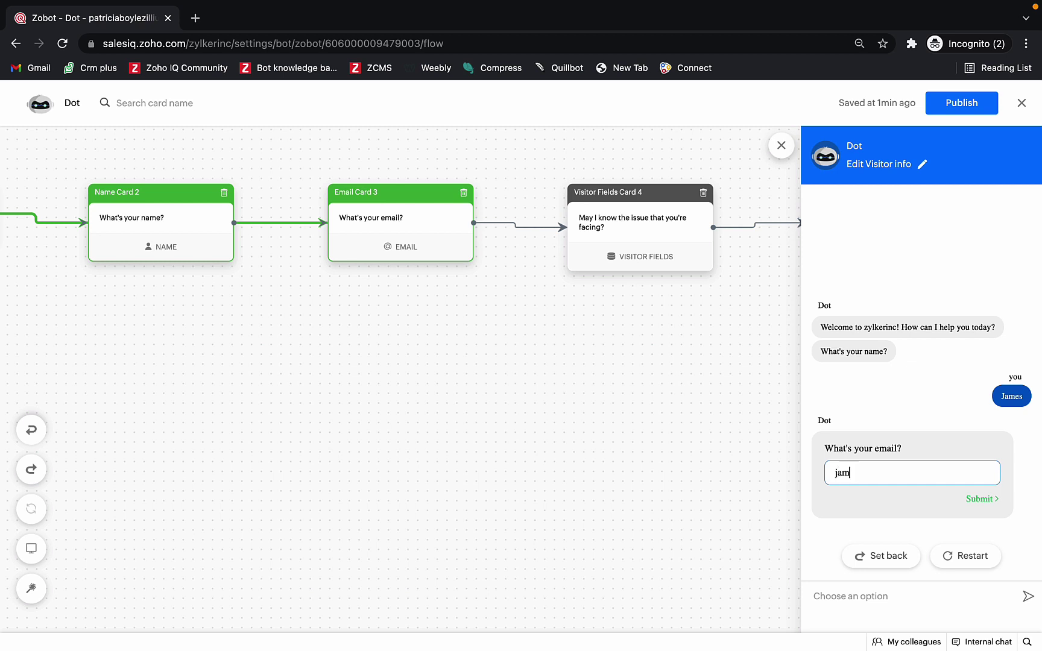
{"action": "key", "text": "Return"}
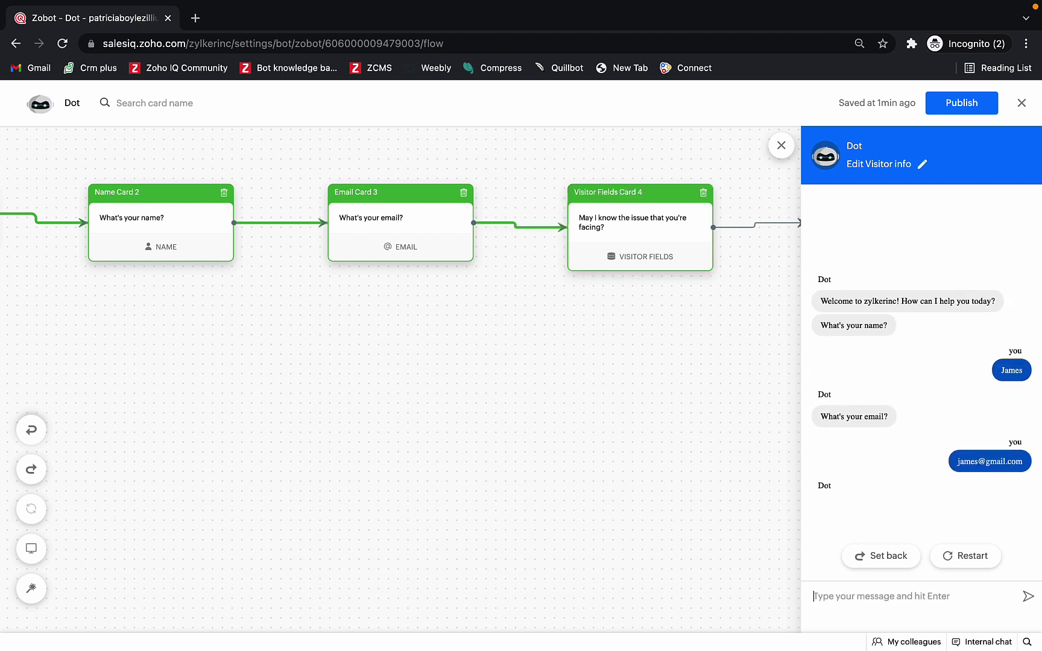
Step: Report a refund issue with a previous order, choose Medium priority, then switch to Zoho Desk
{"action": "type", "text": "I need help with the r"}
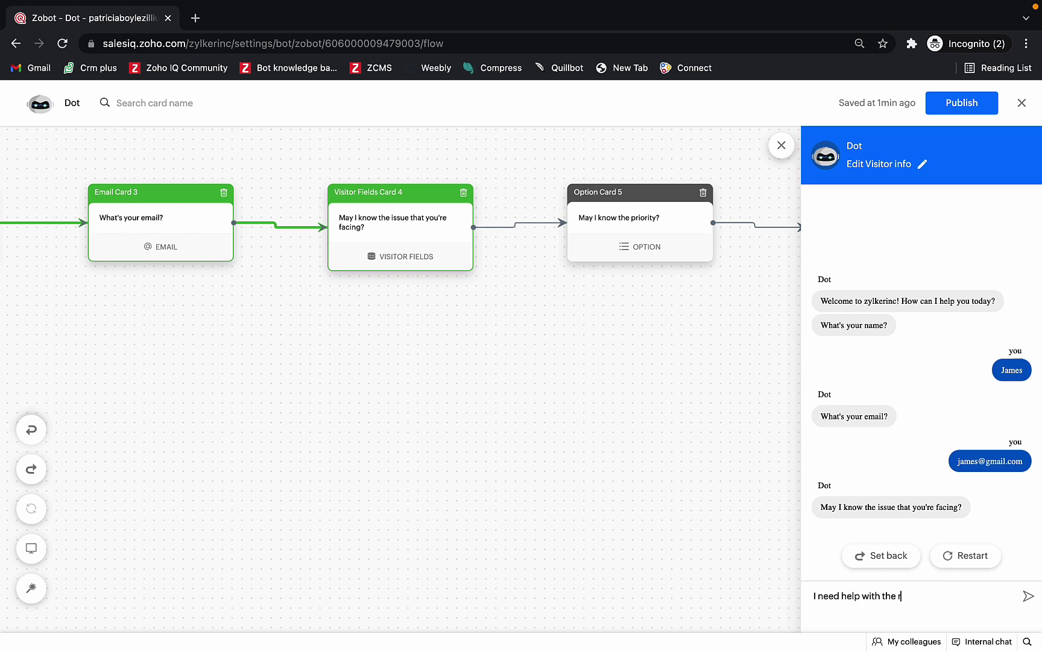
{"action": "type", "text": "efun of my previous order."}
{"action": "key", "text": "Return"}
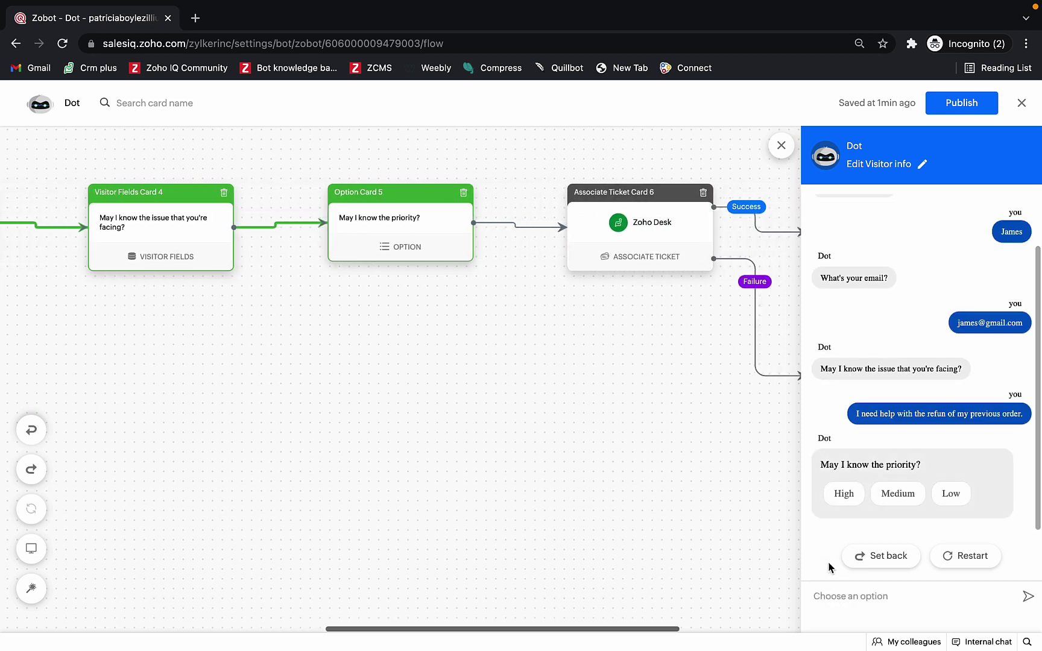
{"action": "left_click", "coordinate": [874, 490]}
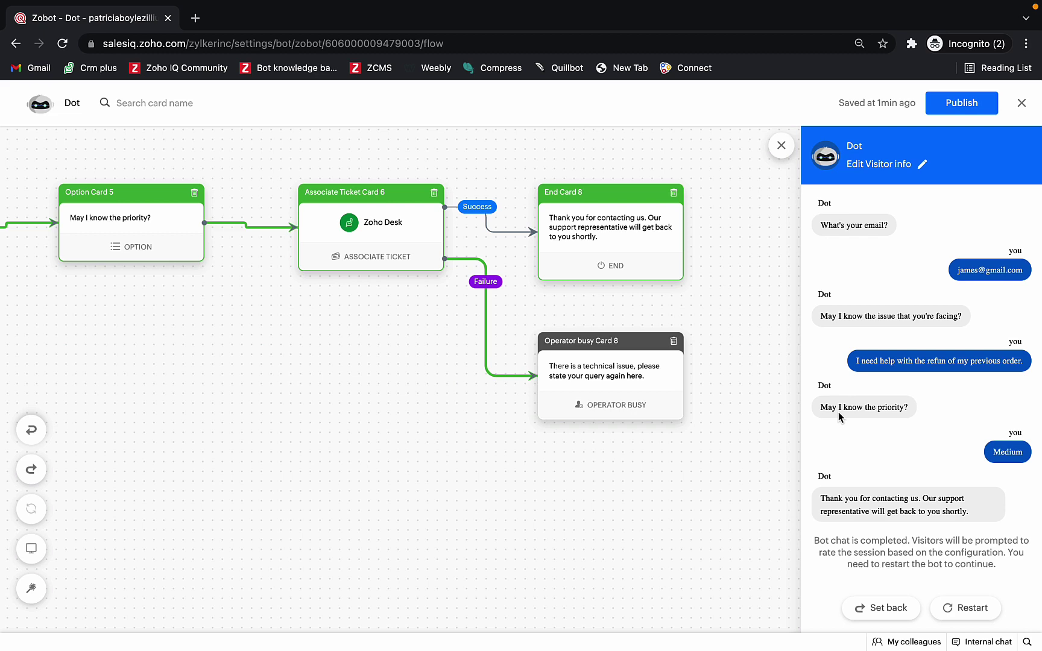
{"action": "key", "text": "ctrl+Right"}
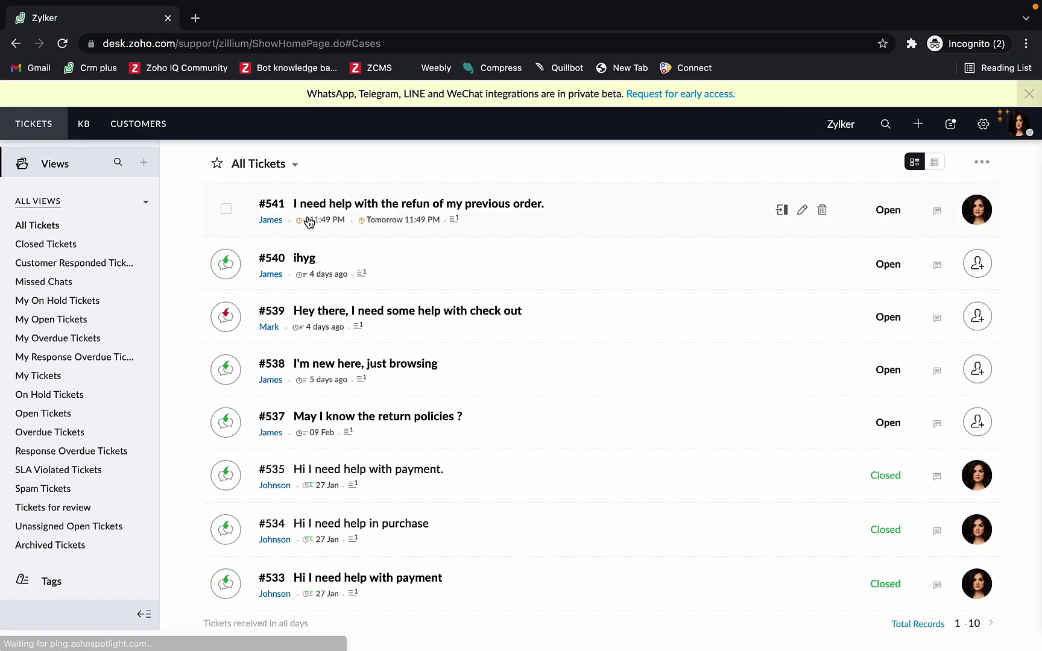
Step: Open refund ticket #541 in Zoho Desk, then advance the slideshow to slide 40, 'What is Answer Bot?'
{"action": "left_click", "coordinate": [478, 218]}
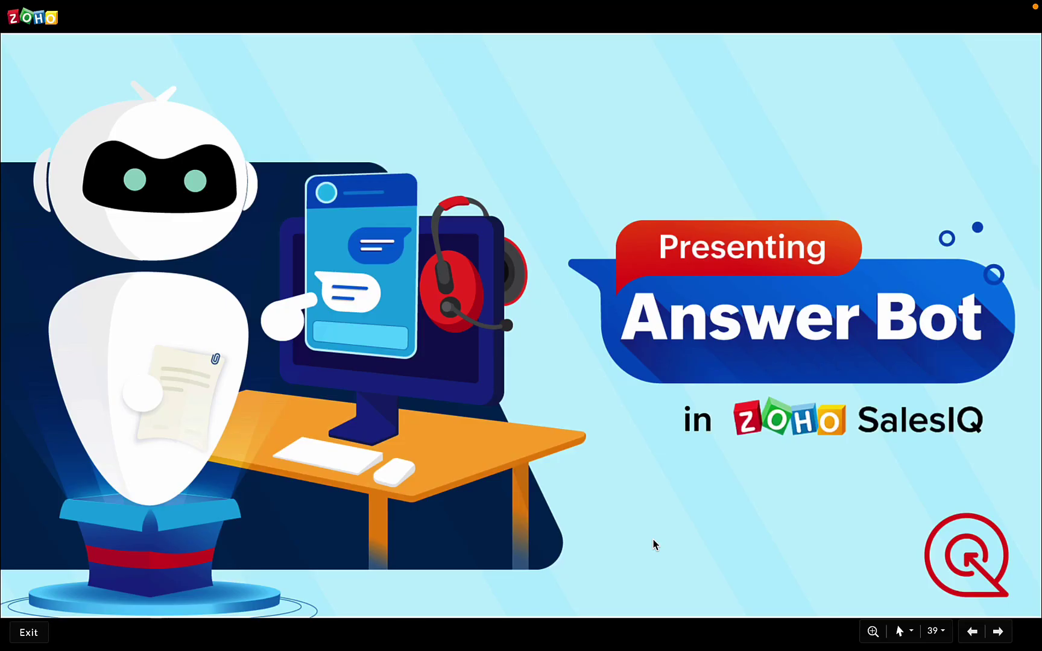
{"action": "key", "text": "Right"}
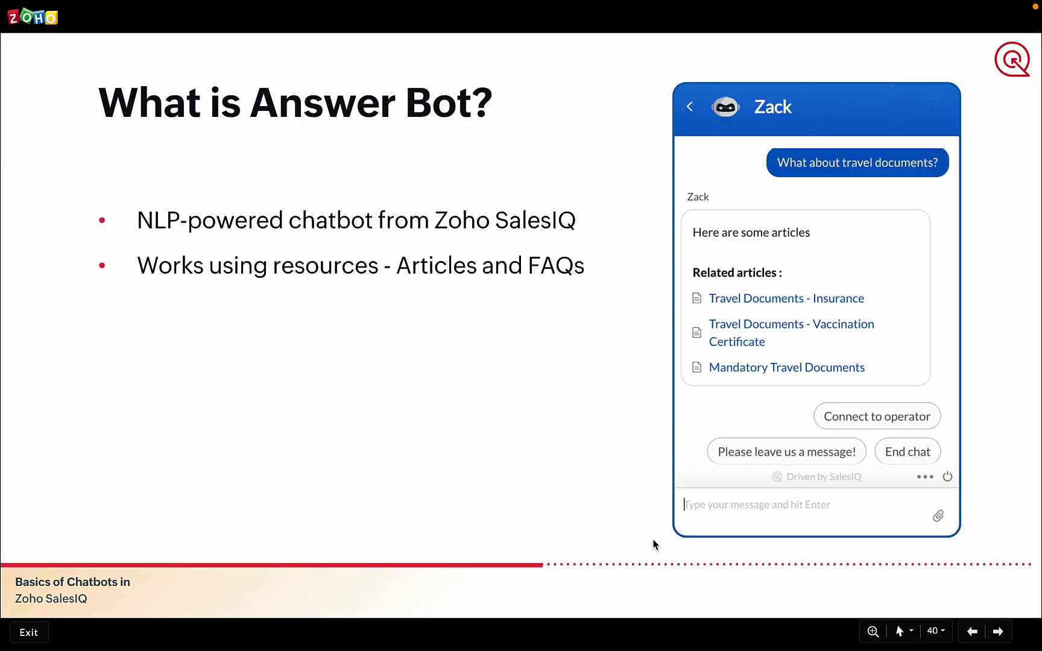